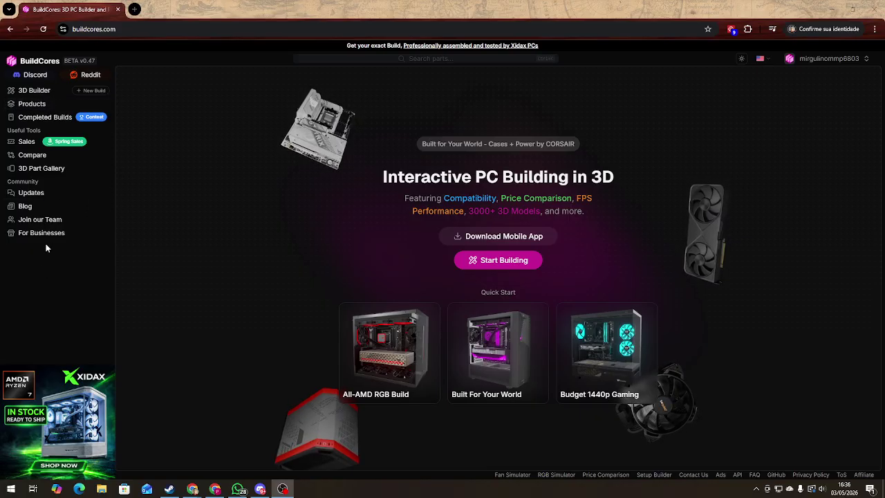
- Switch the site's colour theme back and forth and view the list of available countries, keeping the original settings
left_click(741, 60)
left_click(742, 60)
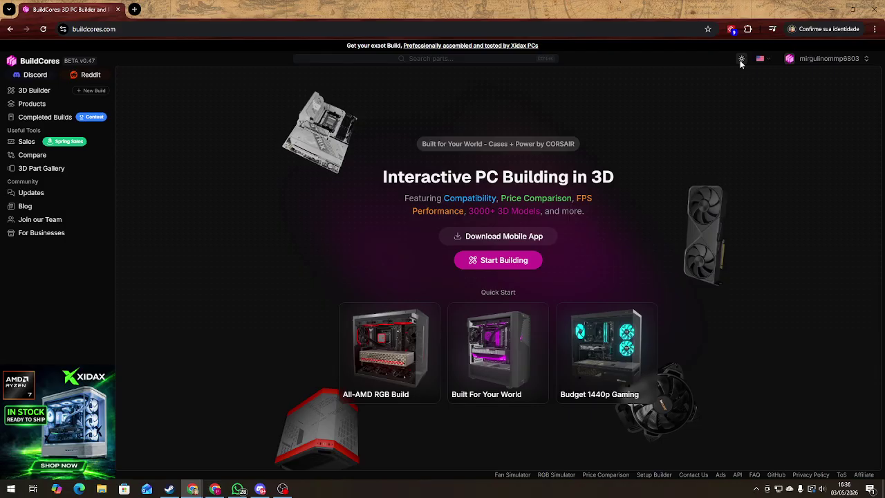
left_click(741, 59)
left_click(741, 59)
left_click(767, 63)
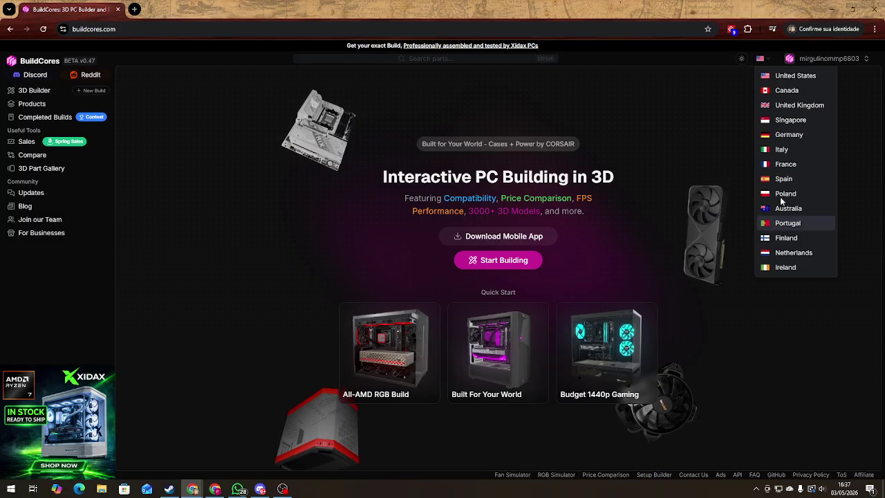
left_click(769, 61)
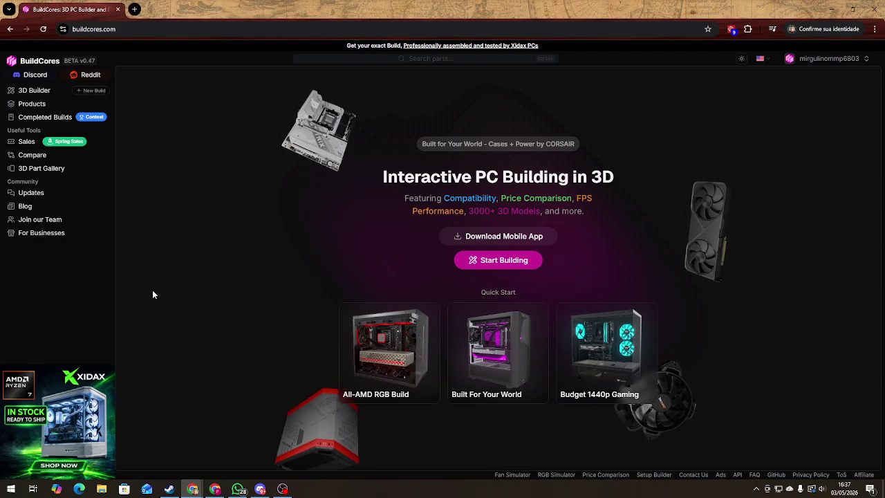
- Open the existing build in the 3D Builder and inspect its case model from several angles
left_click(55, 97)
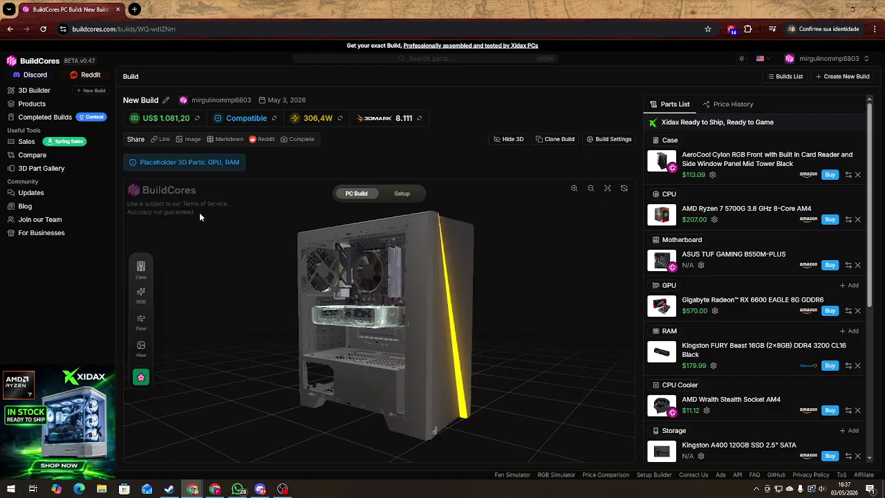
left_click_drag(512, 382, 564, 379)
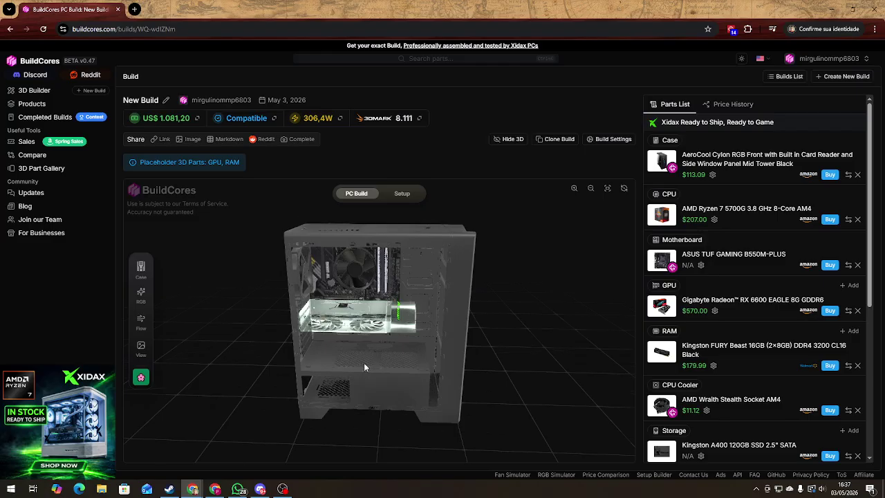
left_click_drag(363, 362, 462, 375)
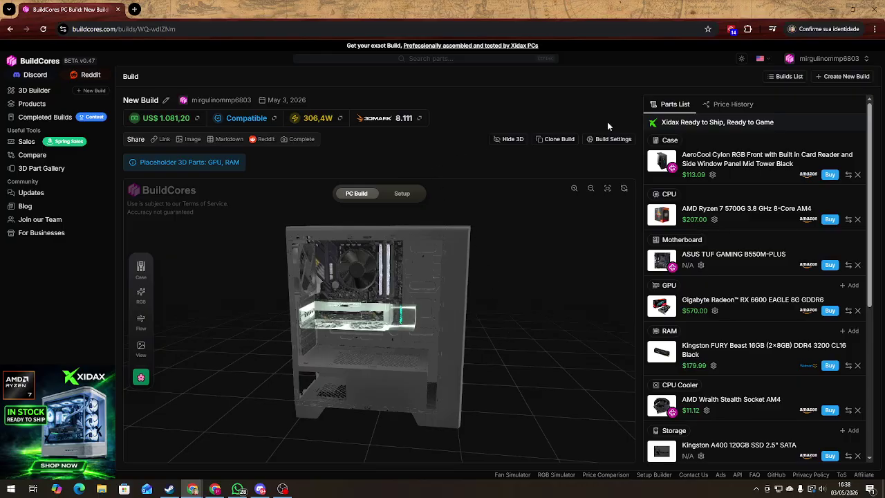
- Create a new build, name it "Novo Computador" with an empty description, and save its settings
left_click(843, 76)
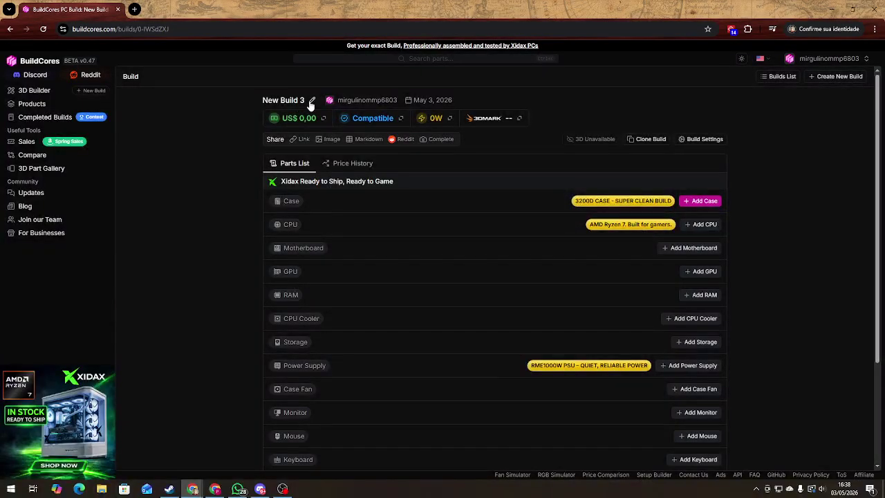
left_click(311, 102)
left_click_drag(419, 225, 363, 224)
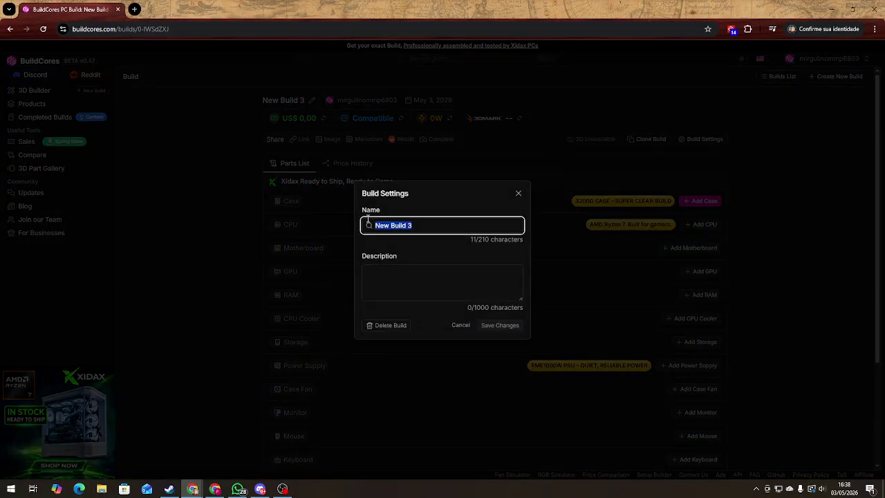
type("Noco Computa")
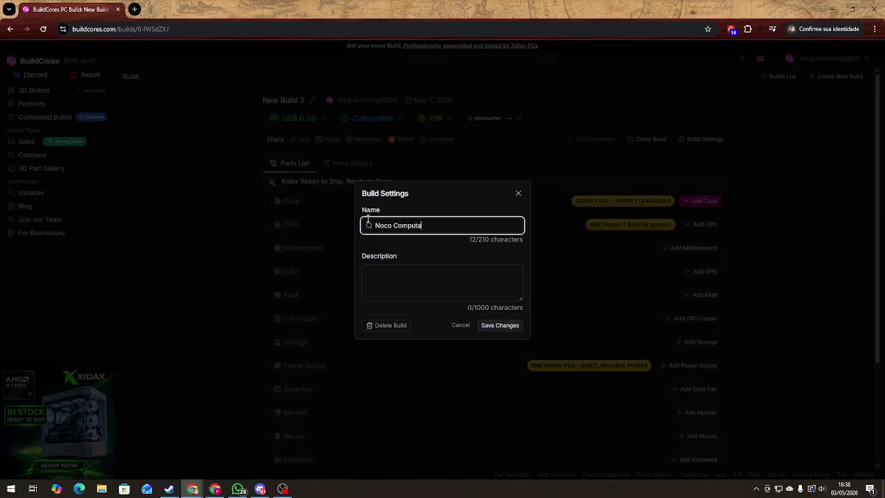
key("BackSpace")
key("BackSpace")
key("BackSpace")
key("BackSpace")
key("BackSpace")
key("BackSpace")
key("BackSpace")
key("BackSpace")
key("BackSpace")
key("BackSpace")
key("BackSpace")
key("BackSpace")
type("Novo Computador")
left_click(387, 265)
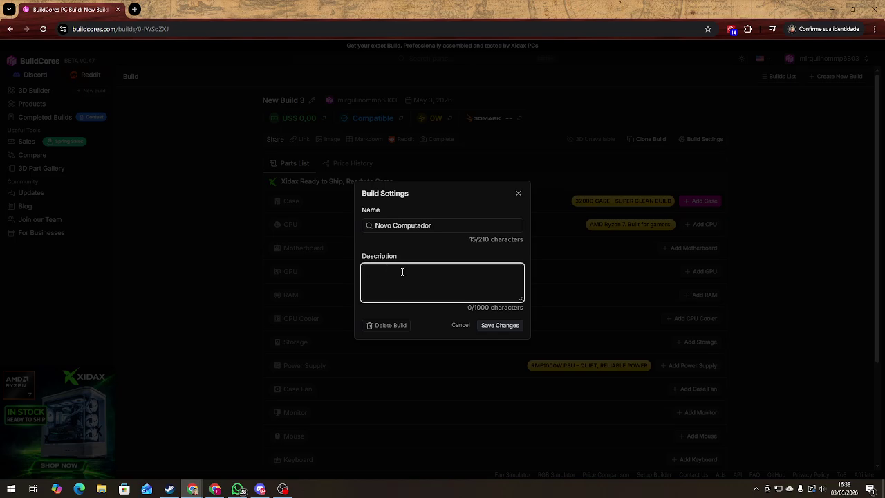
left_click(511, 328)
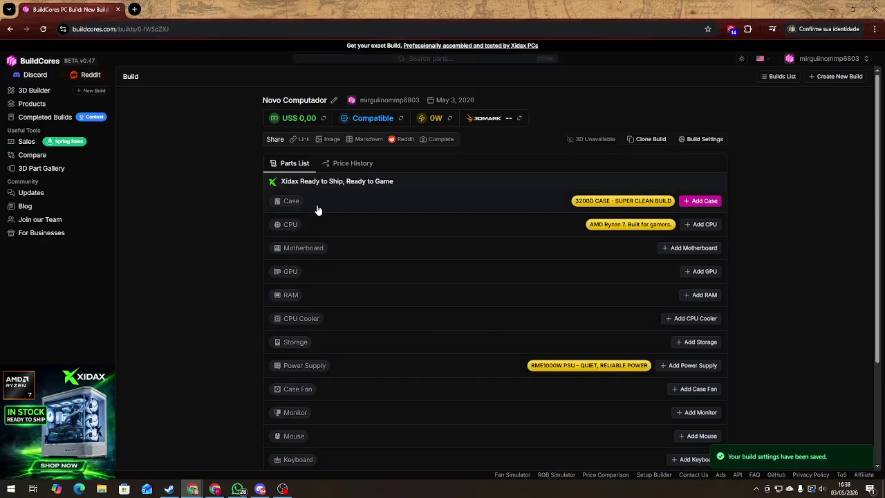
- Open the case selection for the new build and look through the complete manufacturer filter list
left_click(351, 201)
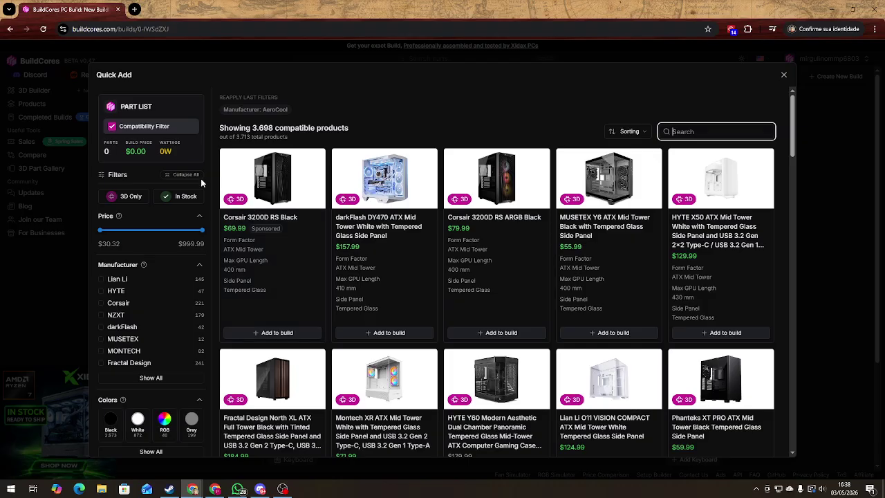
left_click_drag(98, 75, 145, 82)
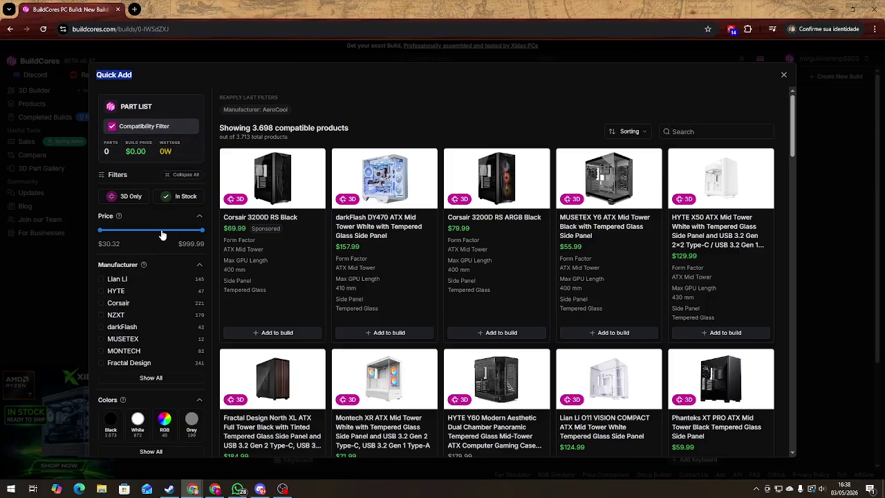
scroll(166, 258, "down", 1)
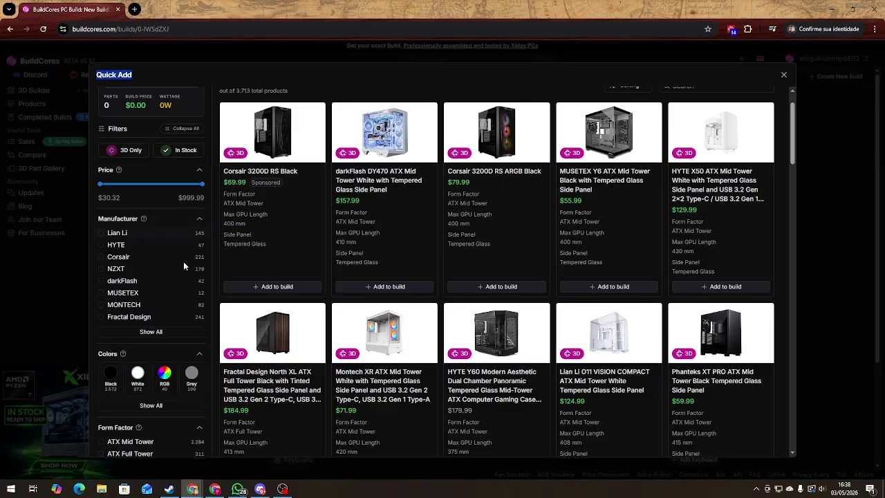
left_click(152, 332)
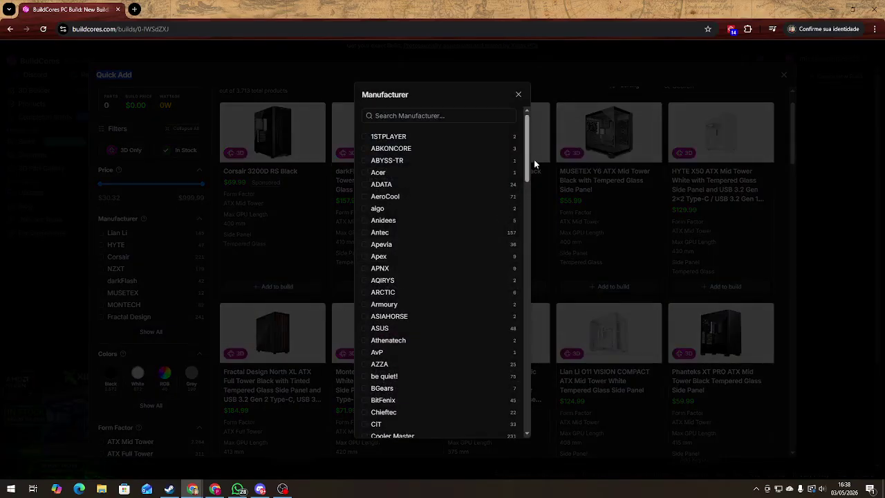
left_click_drag(529, 153, 529, 326)
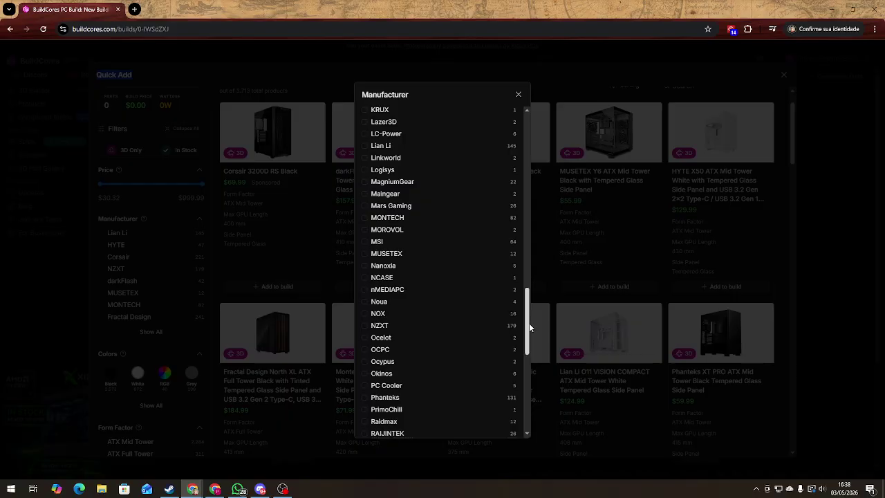
left_click_drag(529, 323, 518, 125)
left_click(519, 94)
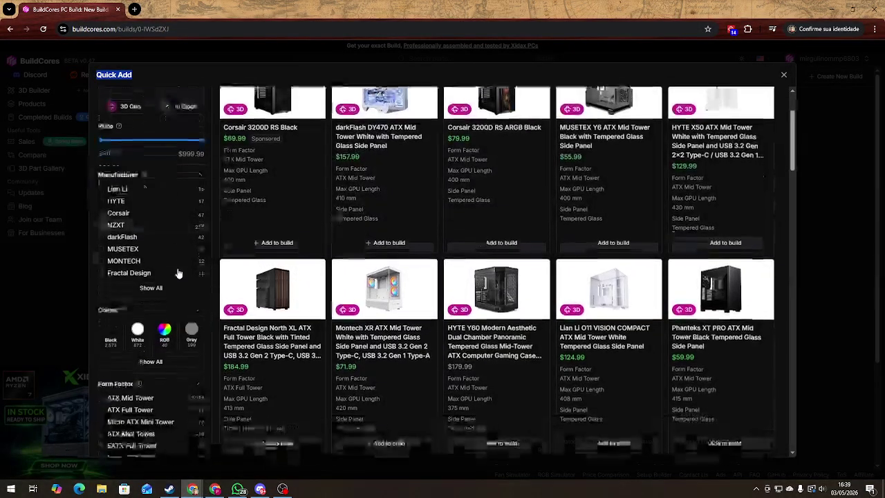
- Examine the case colour filter and the complete list of form factor options
scroll(177, 279, "down", 2)
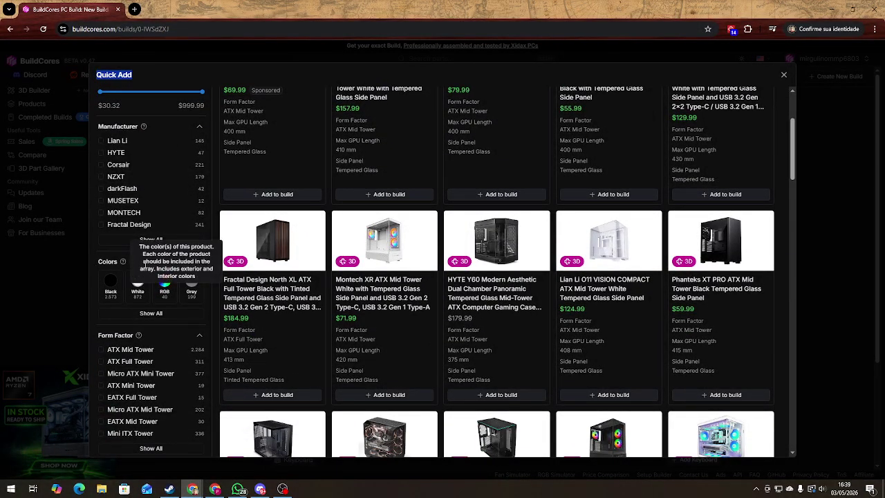
mouse_move(124, 263)
scroll(160, 325, "down", 2)
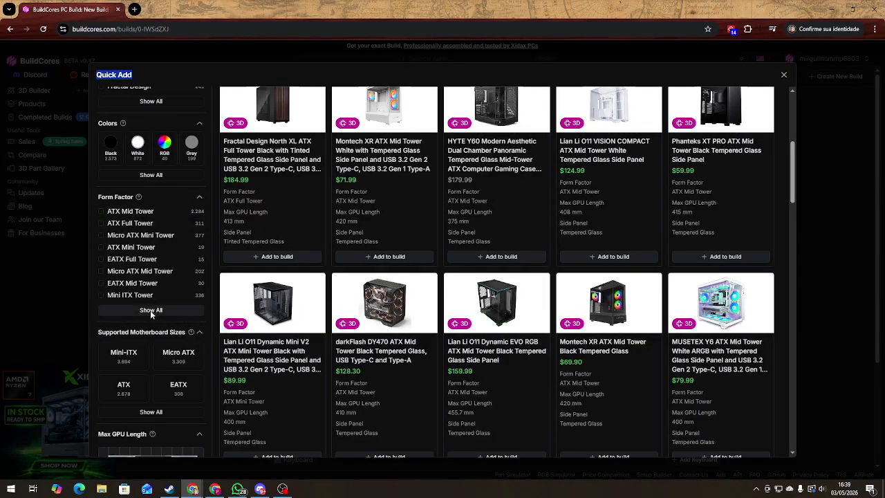
left_click(150, 309)
left_click(520, 98)
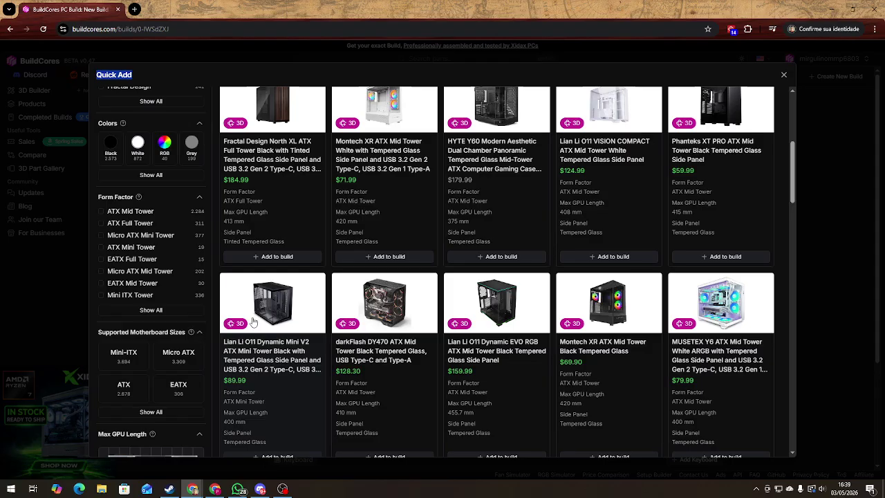
left_click(169, 310)
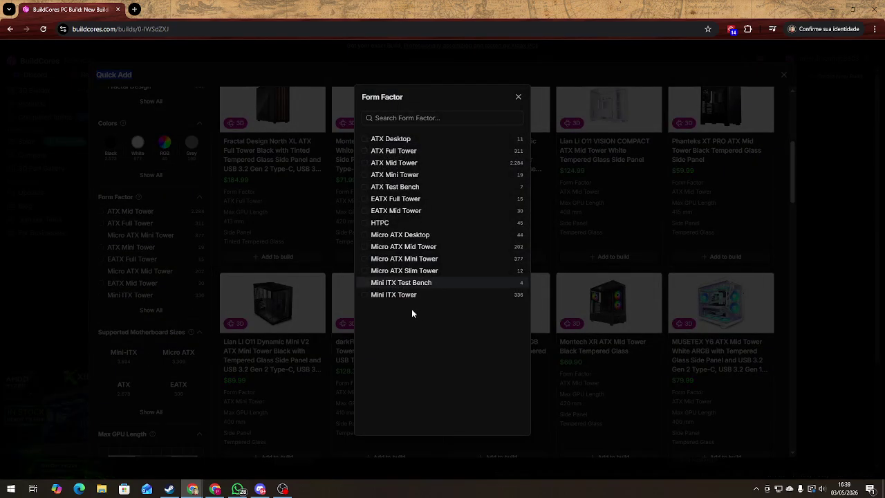
left_click(519, 97)
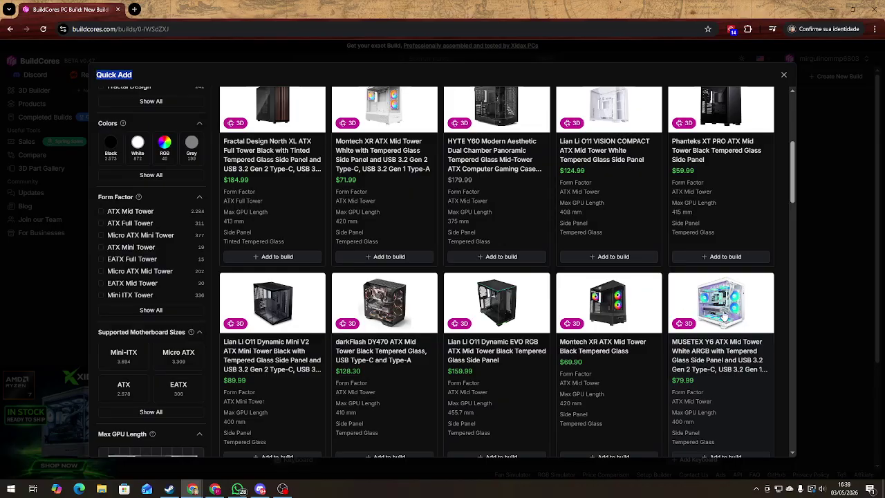
- Browse the compatible case models offered for the build
scroll(718, 320, "up", 4)
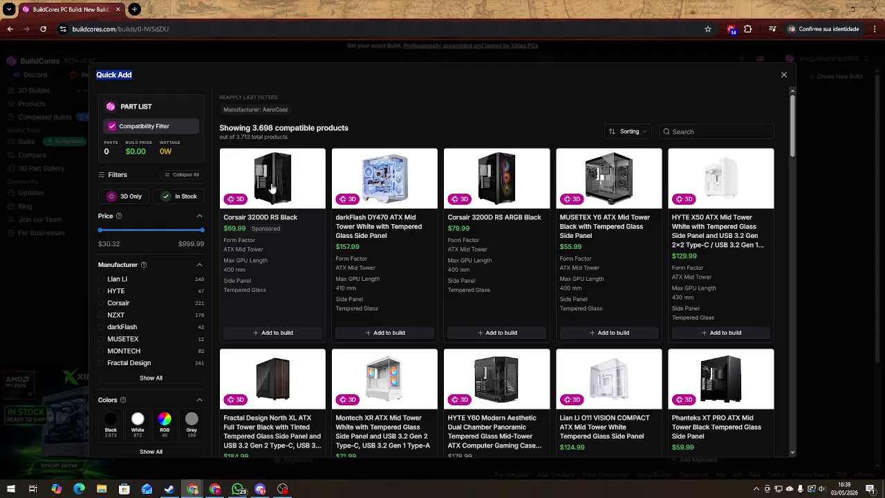
scroll(272, 200, "down", 2)
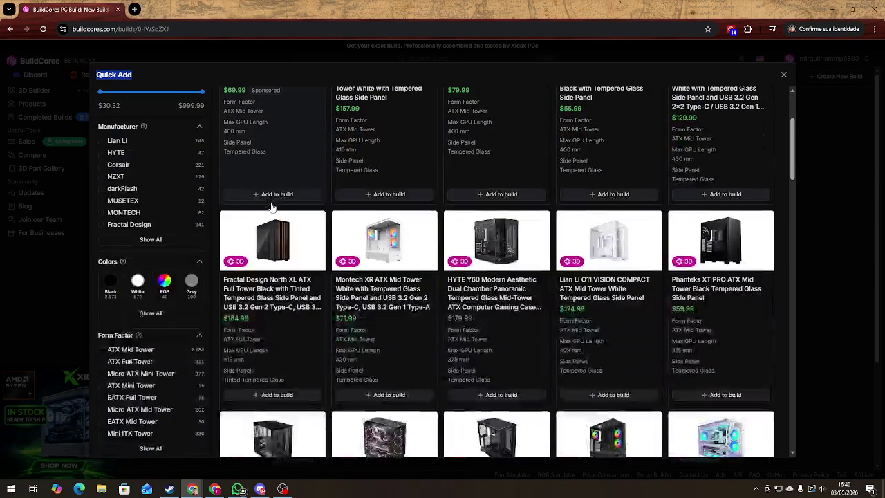
scroll(273, 207, "down", 3)
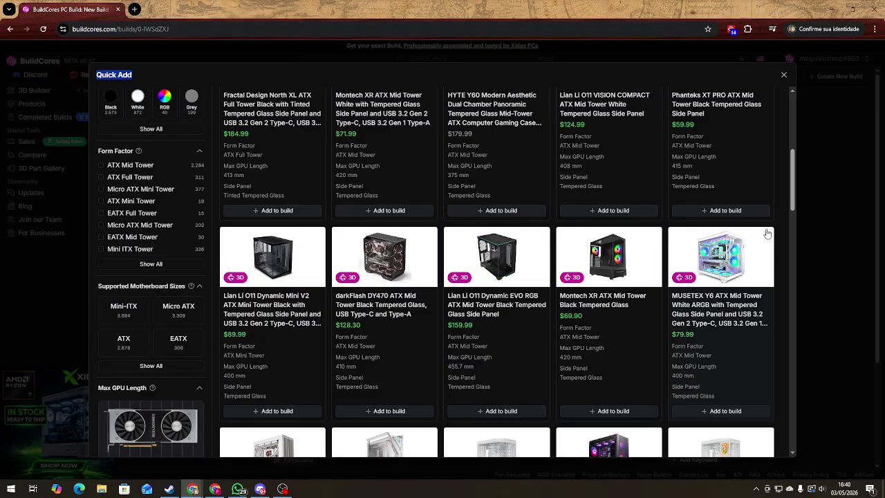
scroll(711, 263, "up", 5)
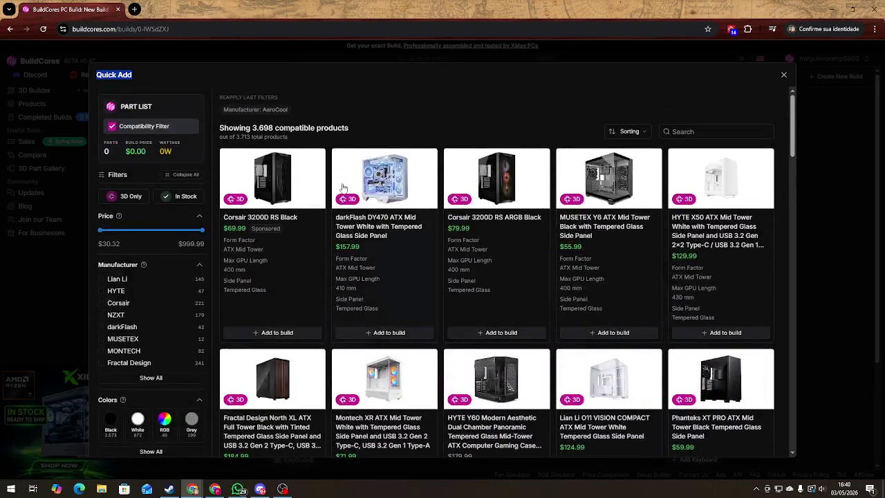
- Examine the case filters for supported motherboard sizes, maximum GPU length, maximum CPU cooler and expansion slots
scroll(158, 280, "down", 5)
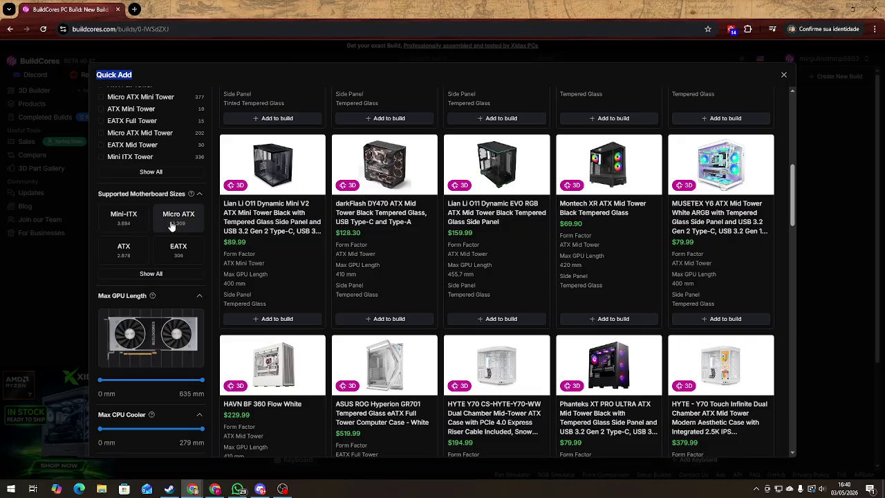
scroll(204, 282, "down", 2)
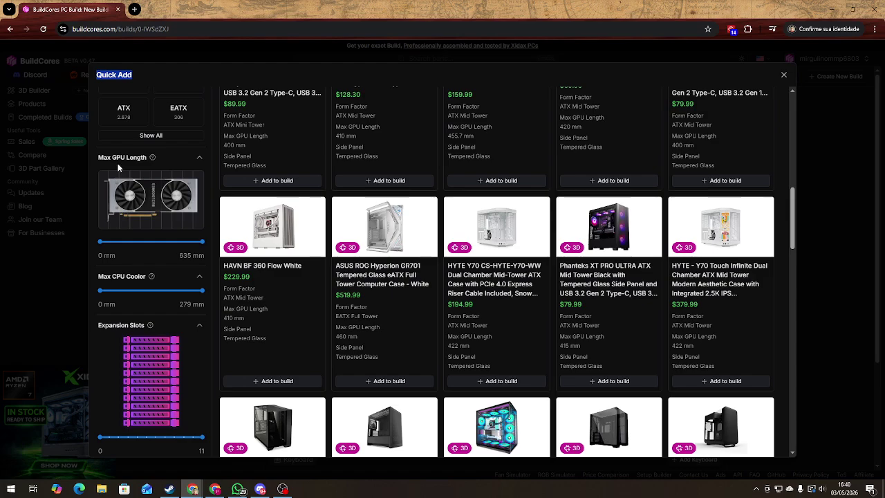
left_click_drag(202, 241, 221, 274)
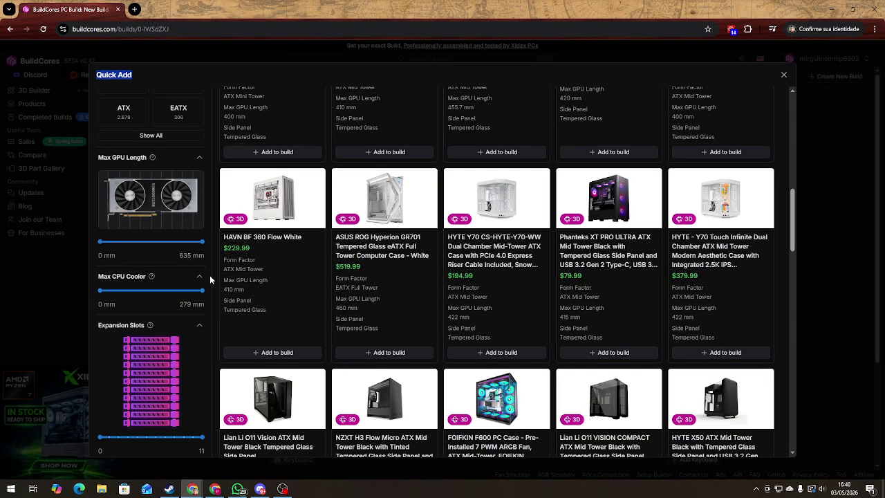
scroll(209, 277, "down", 1)
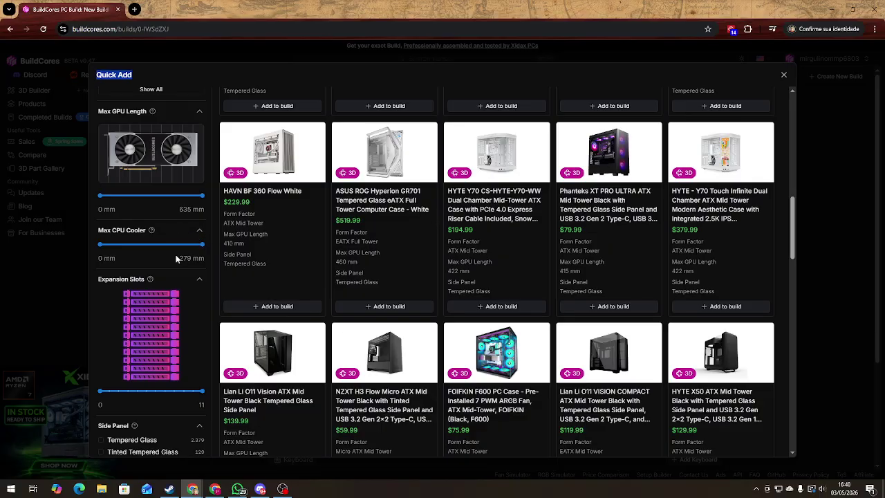
scroll(174, 258, "down", 2)
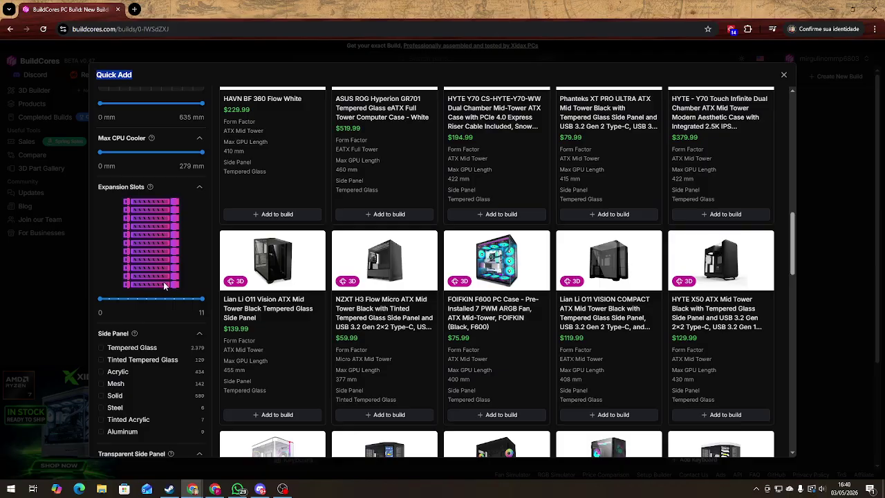
- Examine the remaining case filters, from side panel and power supply through drive bays, volume and weight to maximum PSU length
scroll(164, 267, "down", 2)
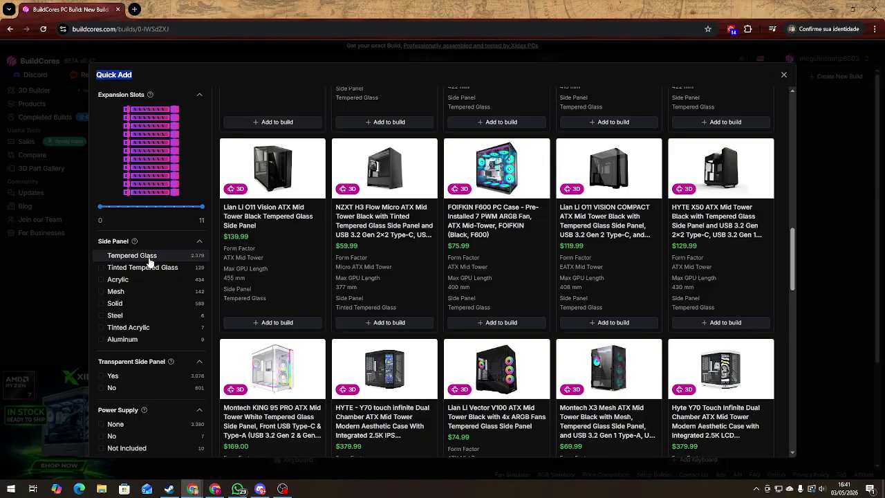
scroll(142, 293, "down", 1)
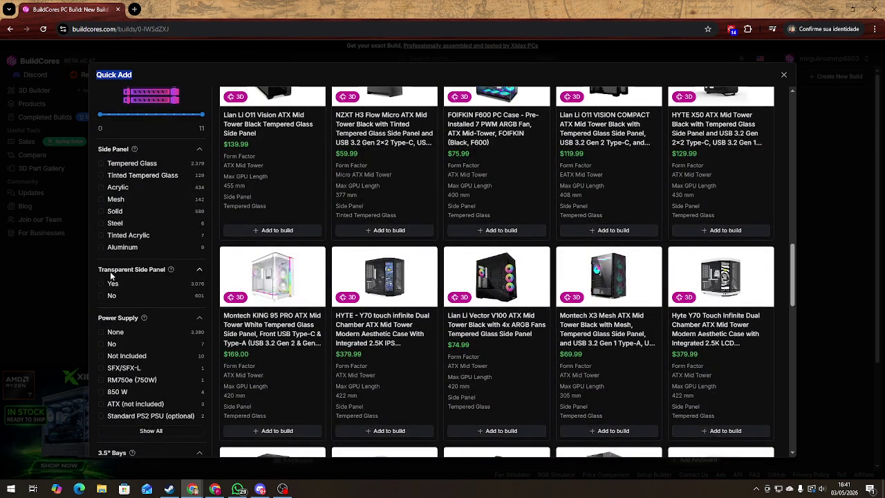
scroll(125, 292, "down", 1)
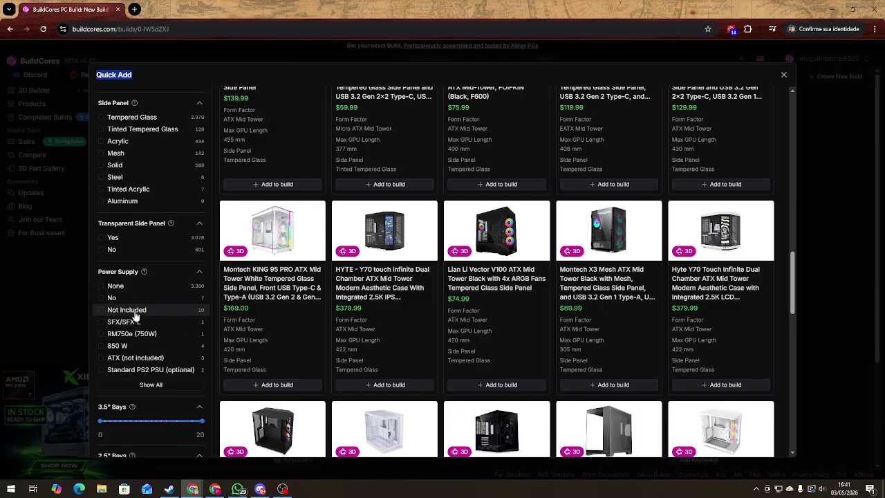
scroll(133, 296, "down", 4)
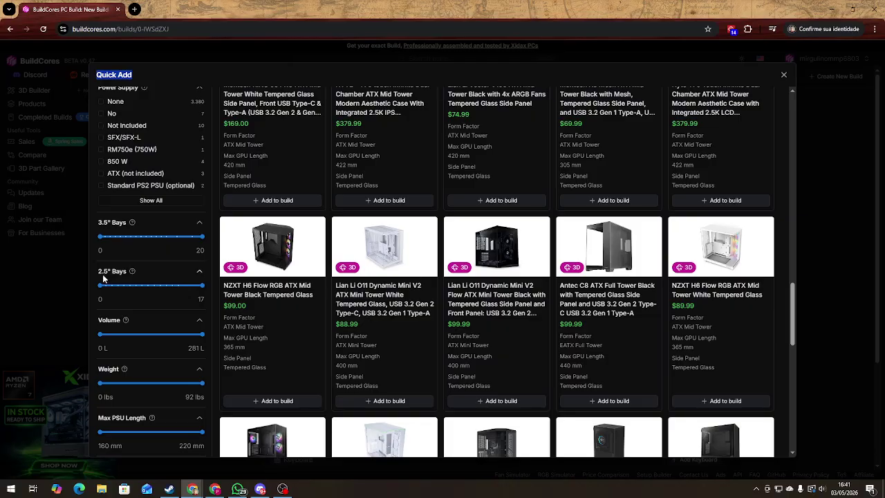
scroll(161, 305, "down", 1)
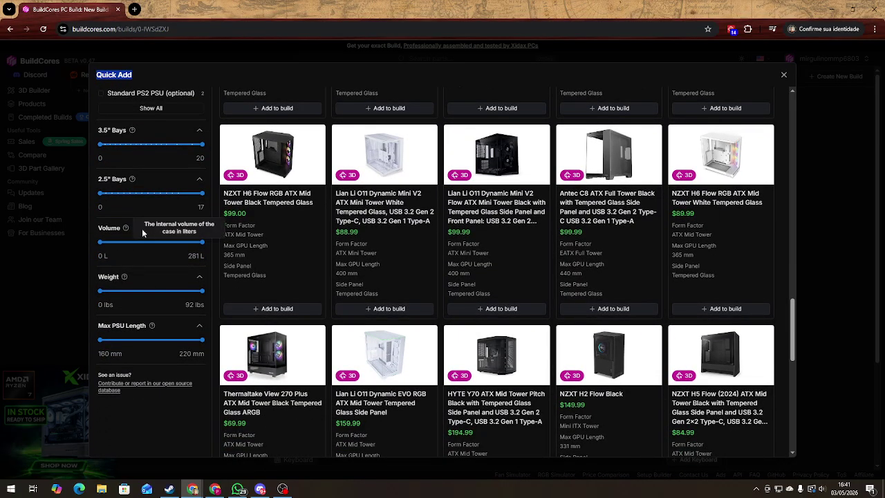
mouse_move(128, 230)
mouse_move(126, 278)
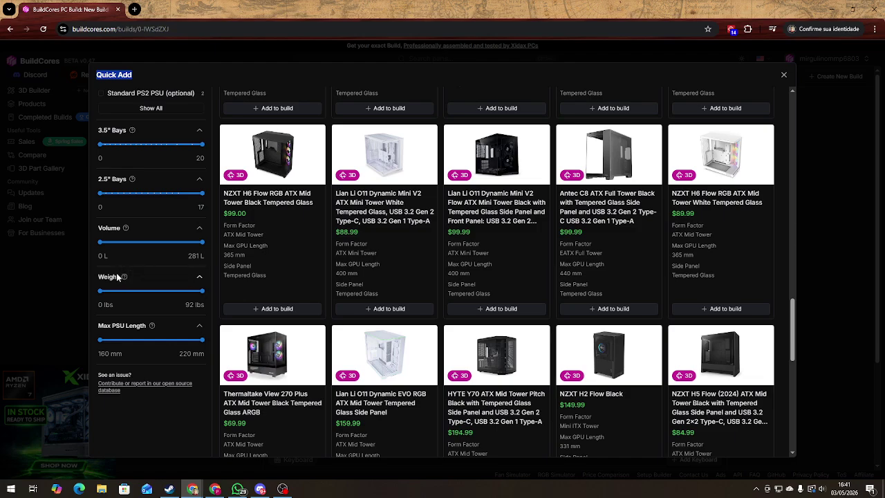
mouse_move(152, 325)
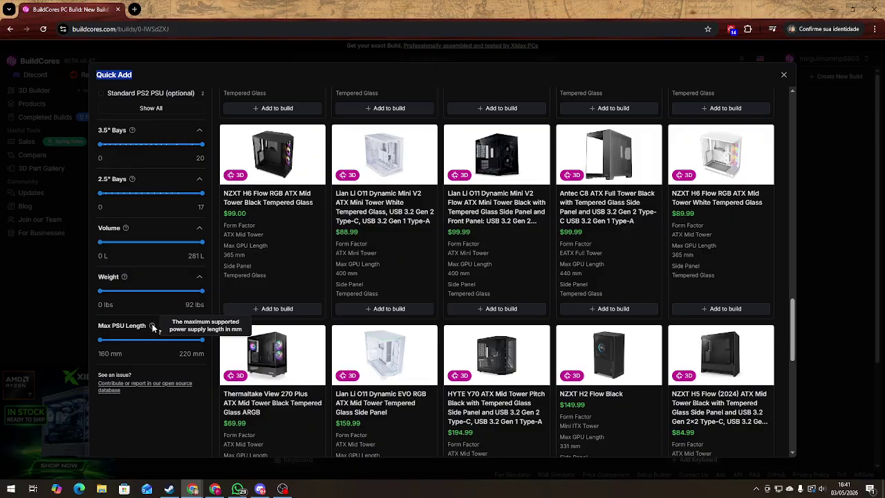
- Add the Corsair 3200D RS Black case to the build and inspect its 3D model from the other side
scroll(208, 257, "up", 15)
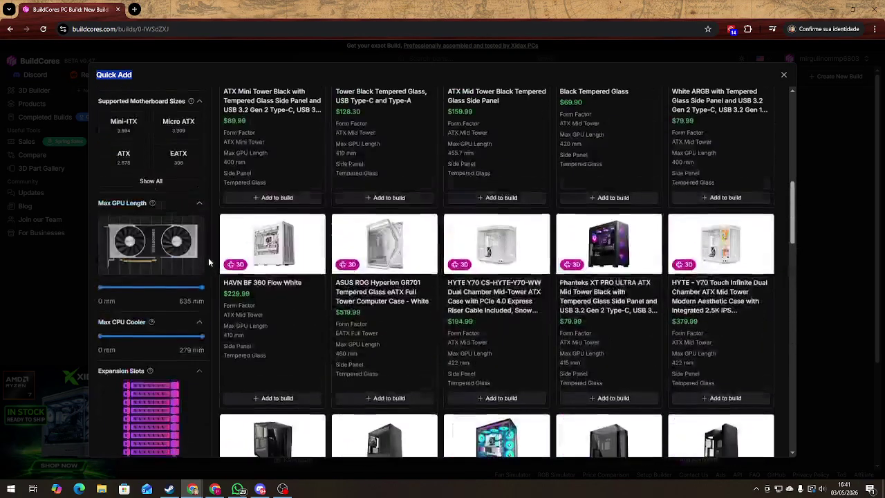
scroll(208, 258, "up", 5)
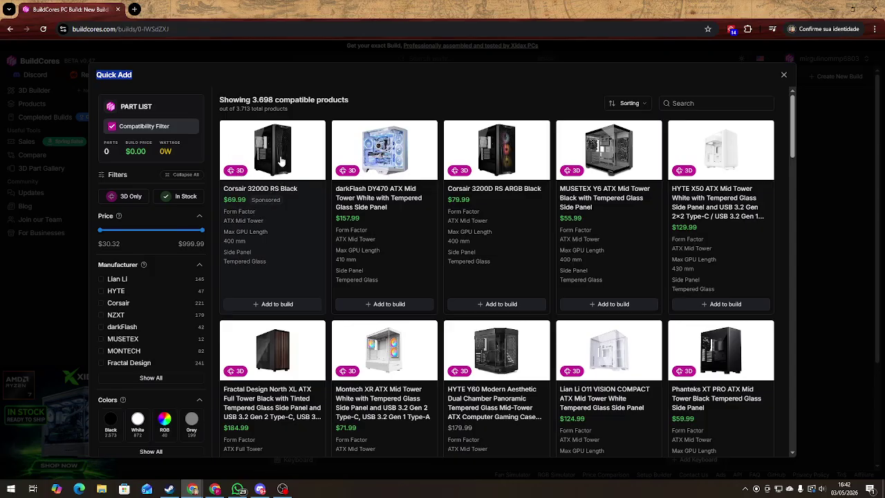
left_click(271, 305)
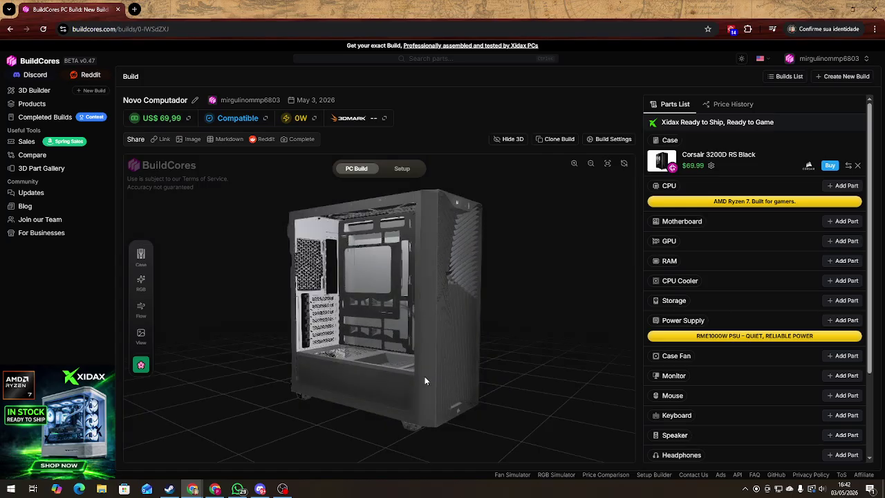
left_click_drag(367, 420, 472, 418)
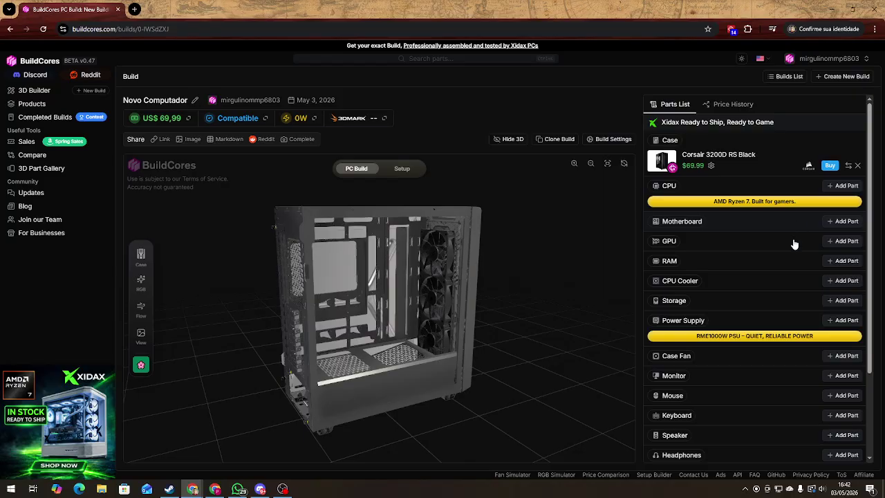
- Search the compatible motherboards for B550M and add the ASUS TUF GAMING B550M-PLUS to the build
left_click(837, 221)
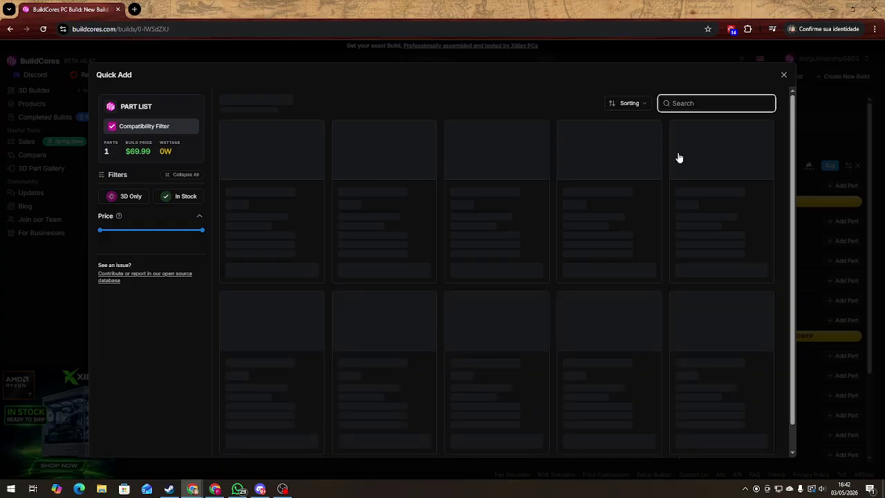
type("B")
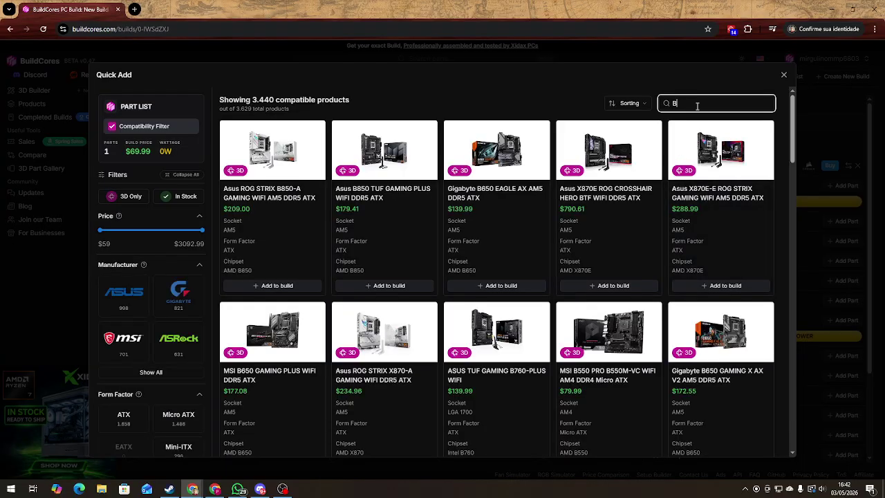
type("550M")
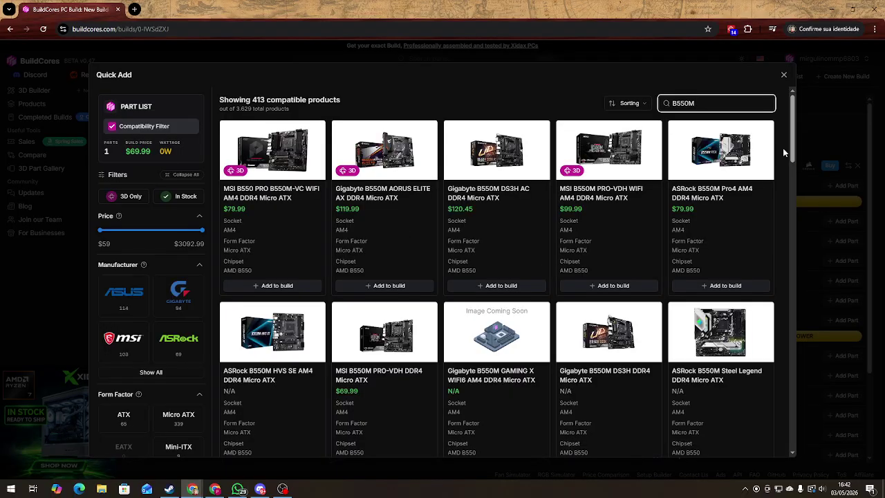
scroll(775, 153, "down", 10)
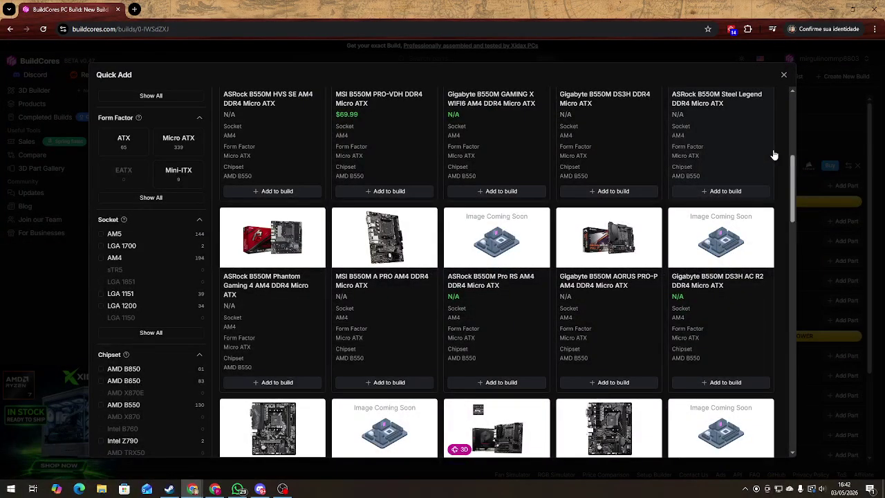
scroll(775, 154, "down", 3)
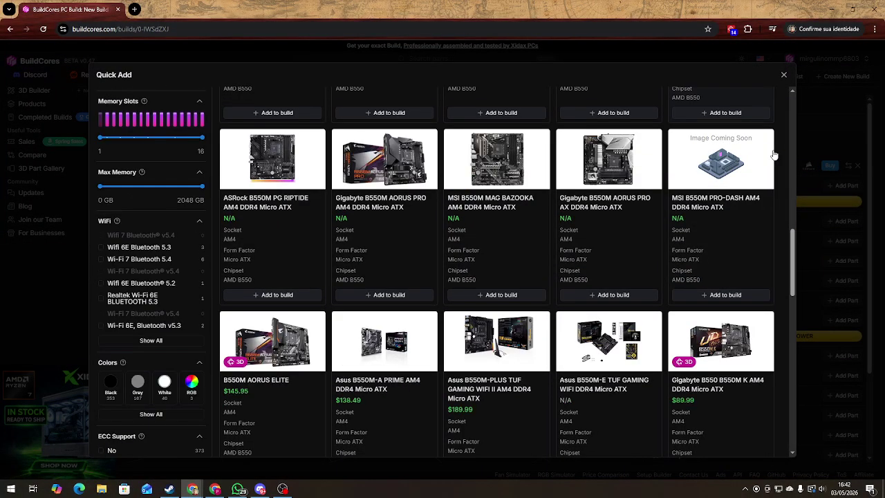
scroll(774, 153, "down", 3)
scroll(774, 153, "up", 2)
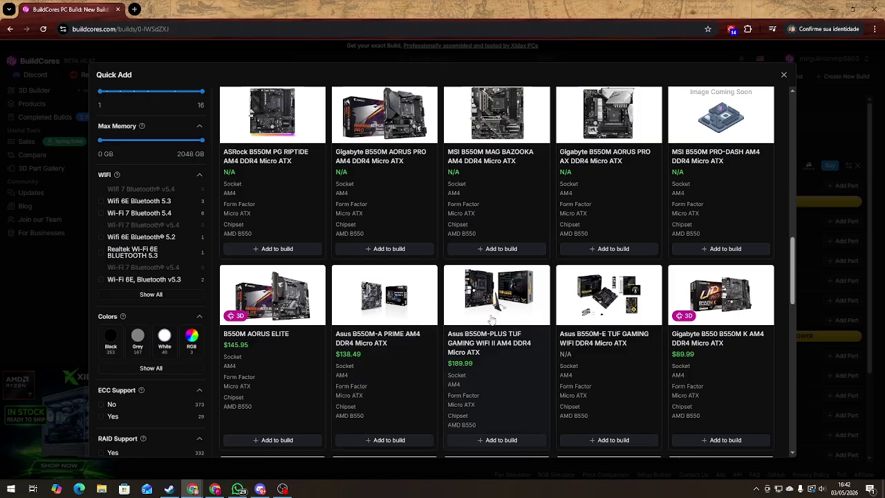
scroll(489, 316, "down", 3)
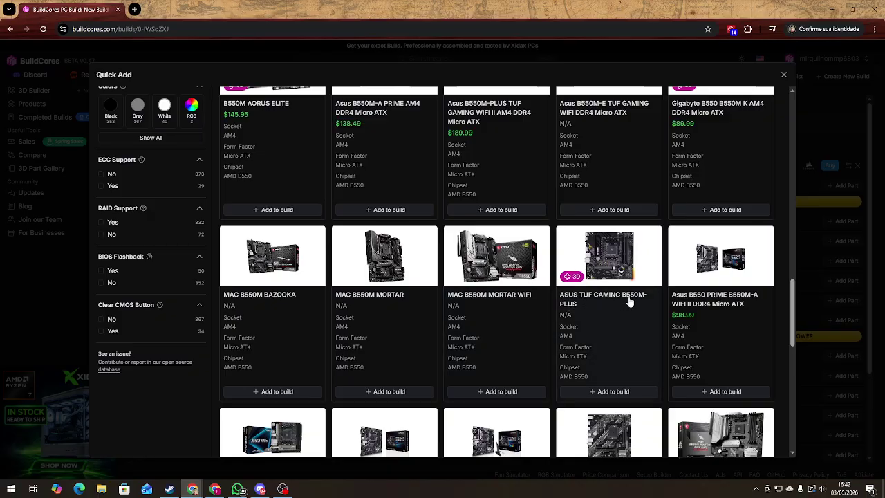
left_click(605, 392)
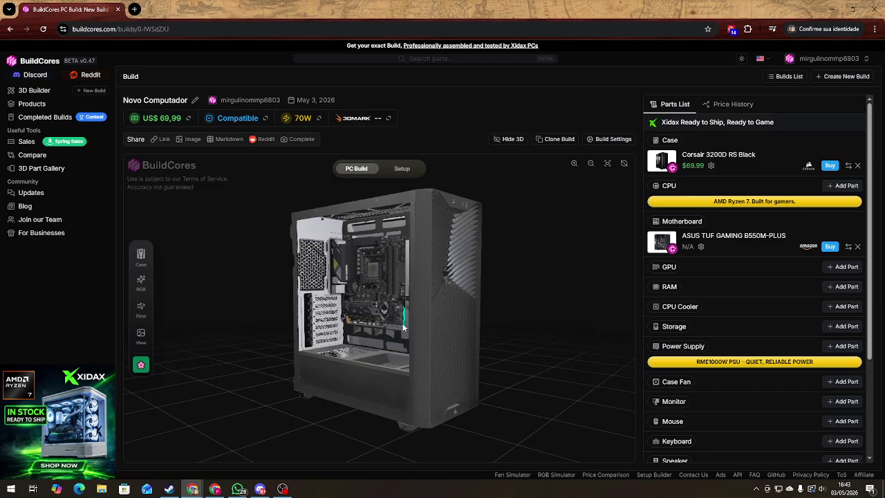
- Add the NVIDIA RTX PRO 6000 Blackwell Workstation Edition graphics card to the build, then remove it again
left_click(846, 267)
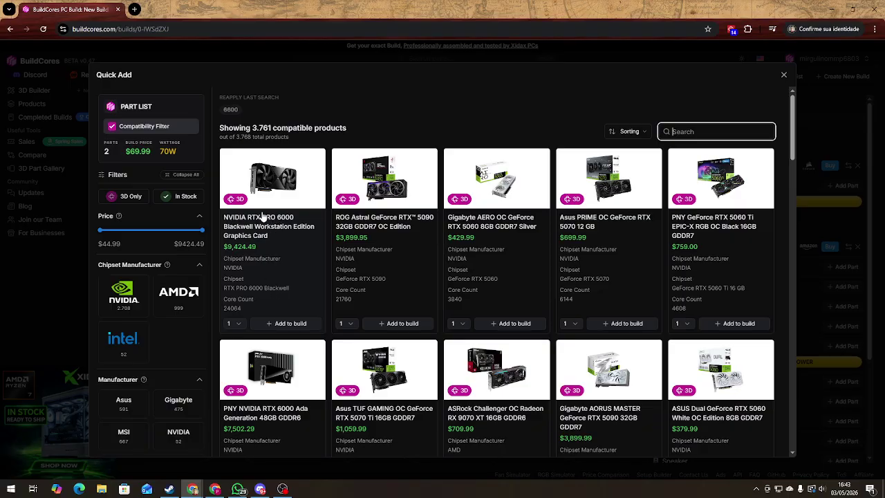
left_click(283, 324)
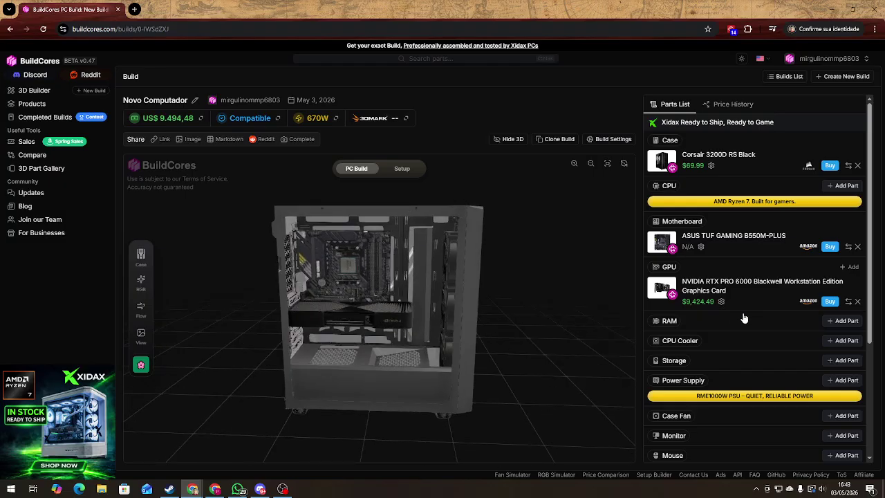
scroll(754, 323, "down", 3)
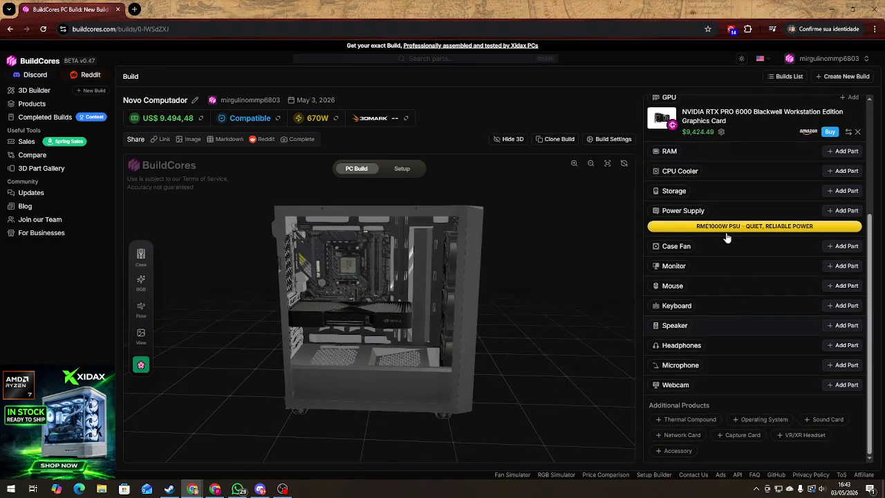
scroll(699, 268, "up", 1)
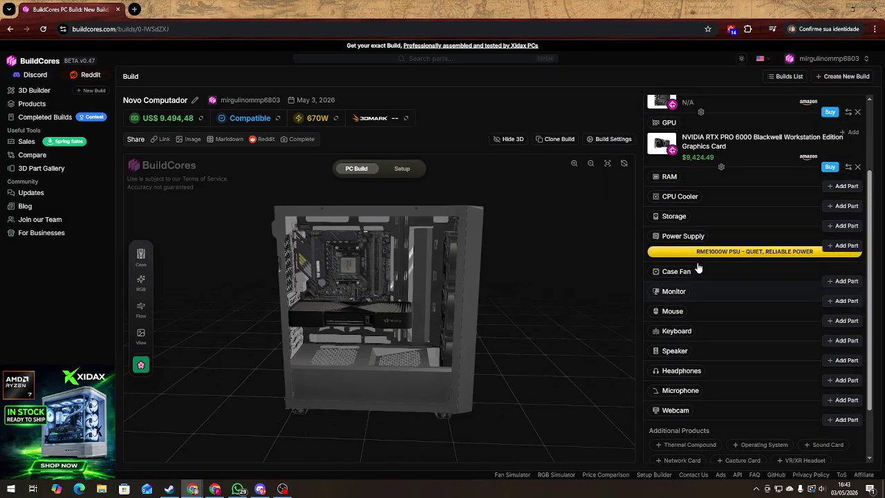
scroll(698, 268, "up", 3)
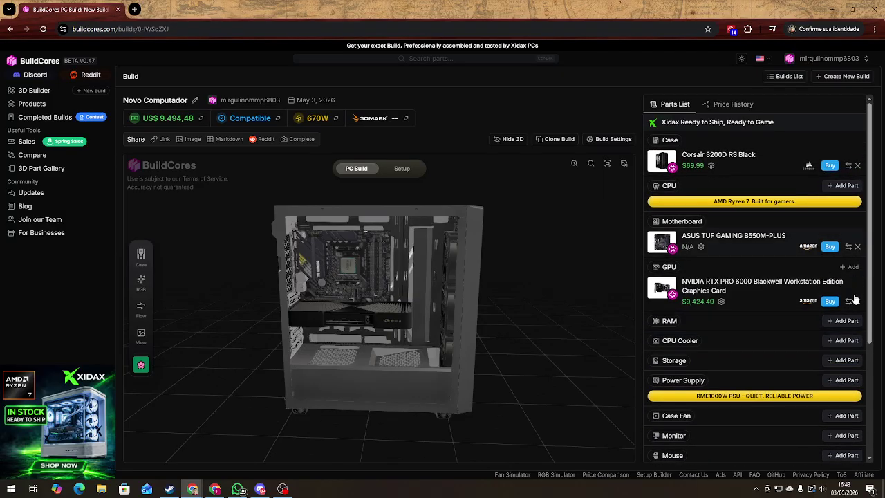
left_click(858, 301)
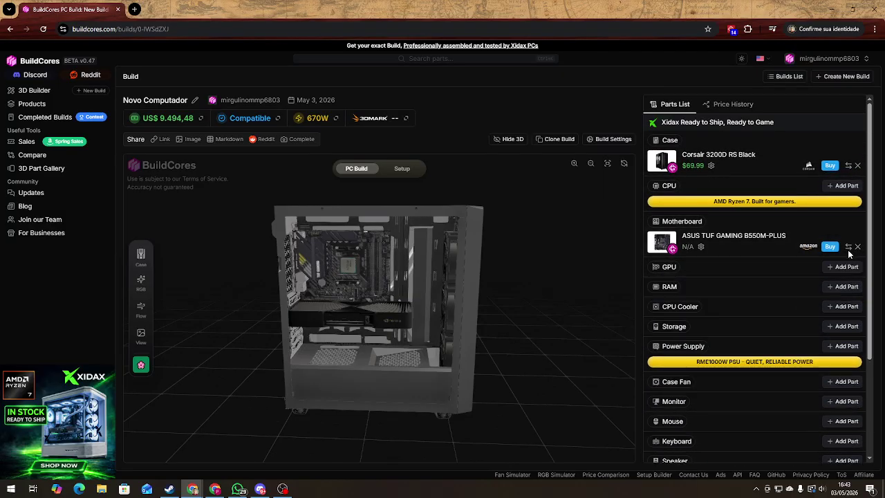
- Open the swap options for the ASUS TUF GAMING B550M-PLUS and examine the motherboard filters from price and manufacturer through socket, chipset and memory type
left_click(849, 248)
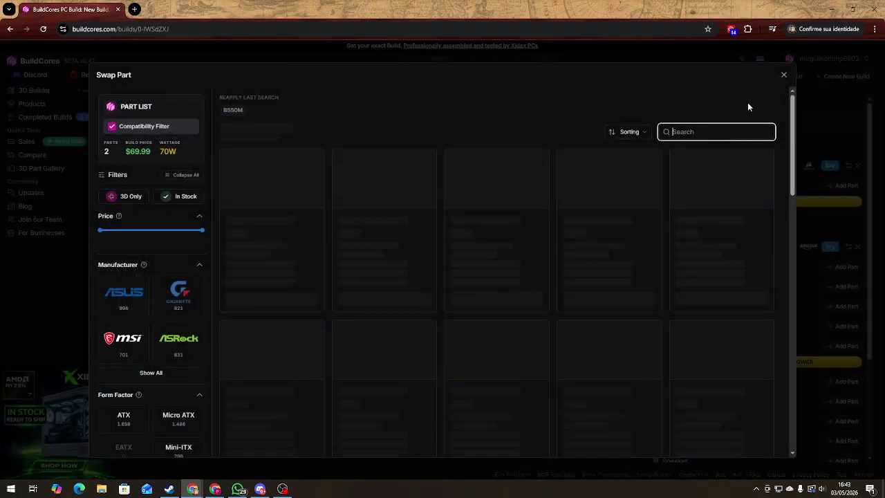
left_click(784, 75)
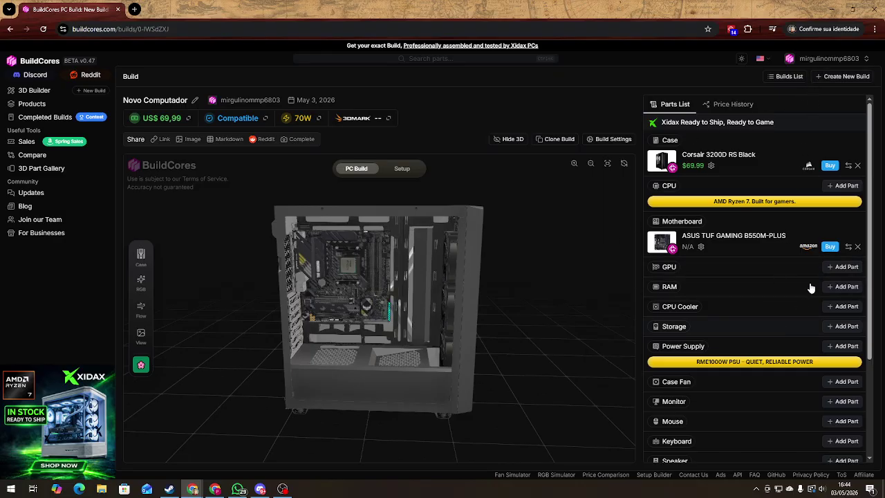
left_click(849, 247)
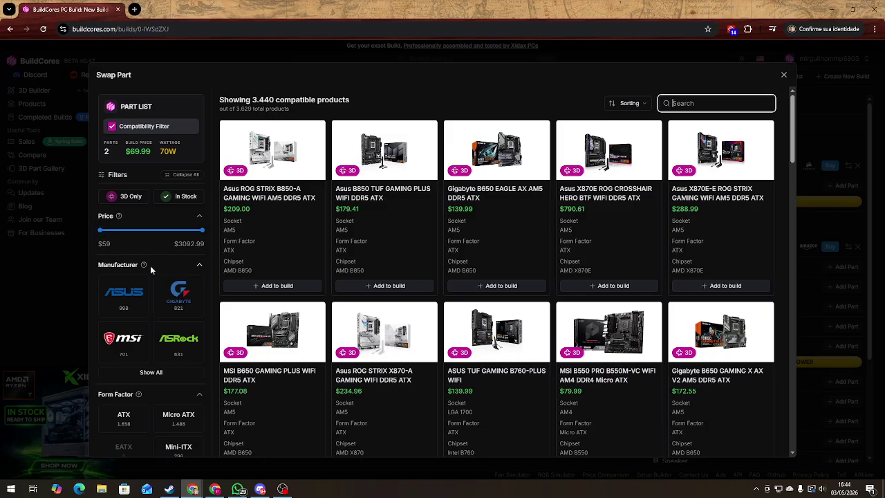
scroll(150, 266, "down", 2)
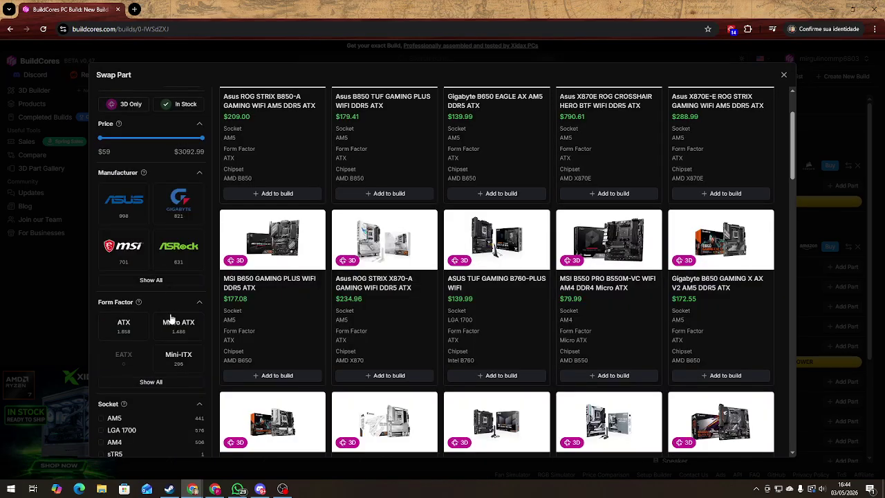
scroll(170, 314, "down", 1)
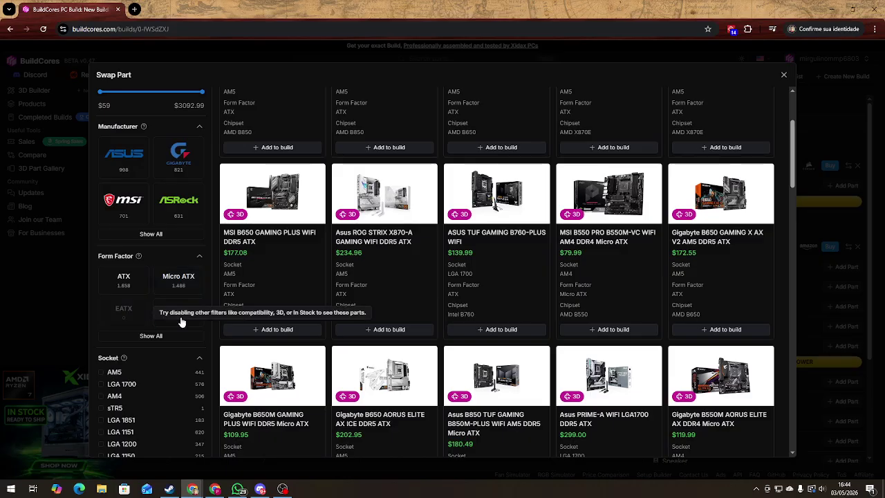
scroll(173, 308, "down", 1)
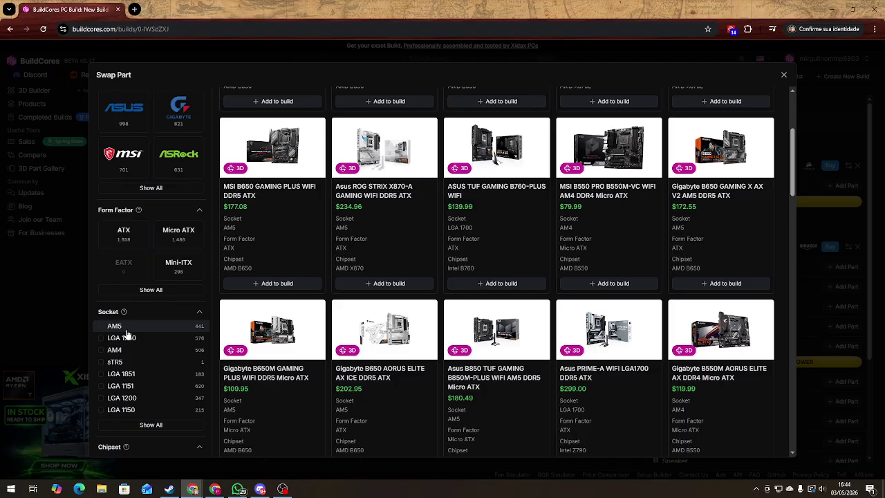
scroll(146, 333, "down", 2)
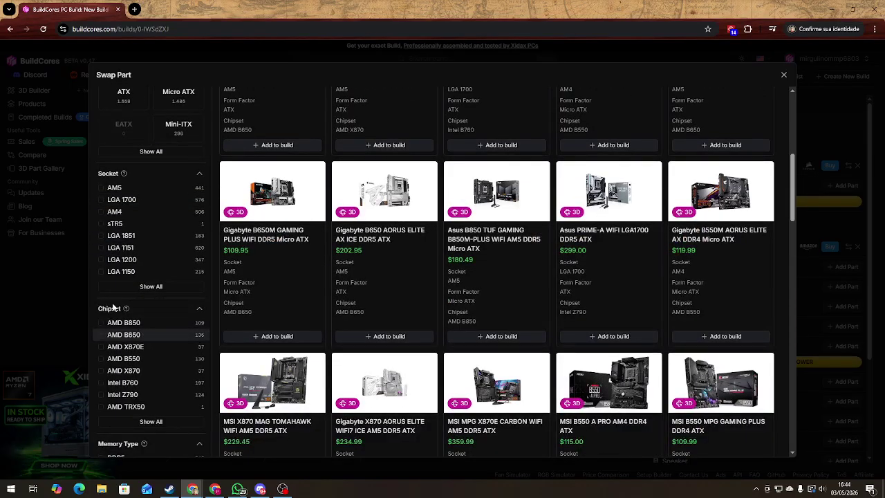
scroll(156, 341, "down", 2)
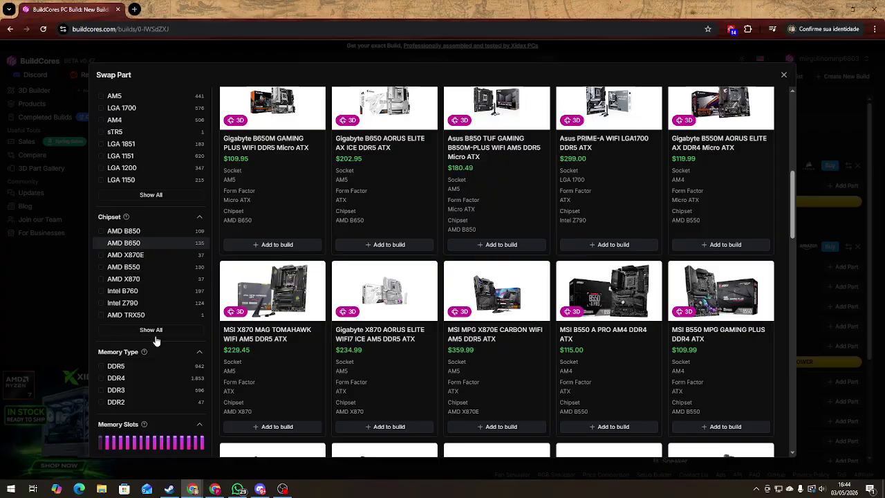
scroll(145, 192, "up", 1)
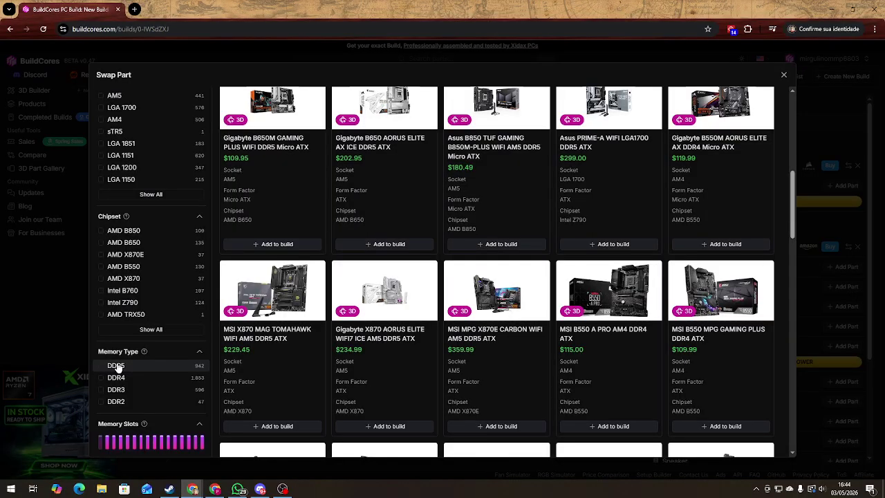
- Examine the remaining motherboard filters, from memory slots and max memory to Clear CMOS Button, and leave the selection without swapping the board
scroll(123, 372, "down", 1)
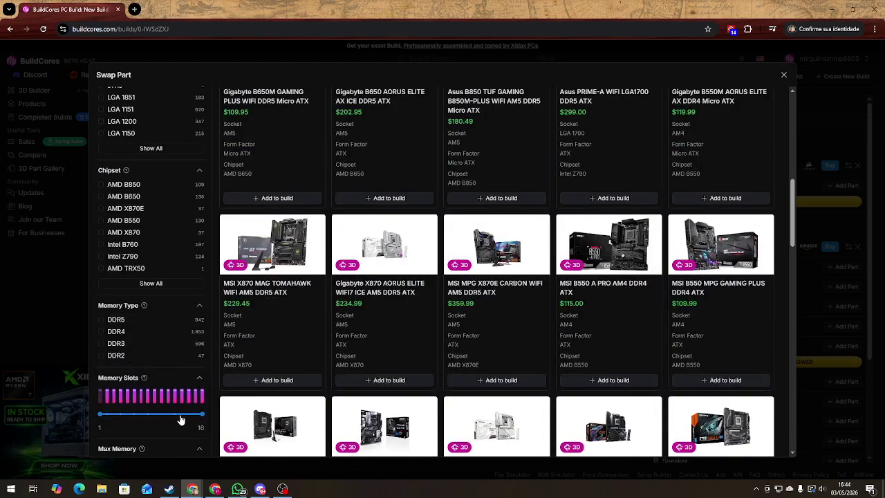
scroll(154, 368, "down", 2)
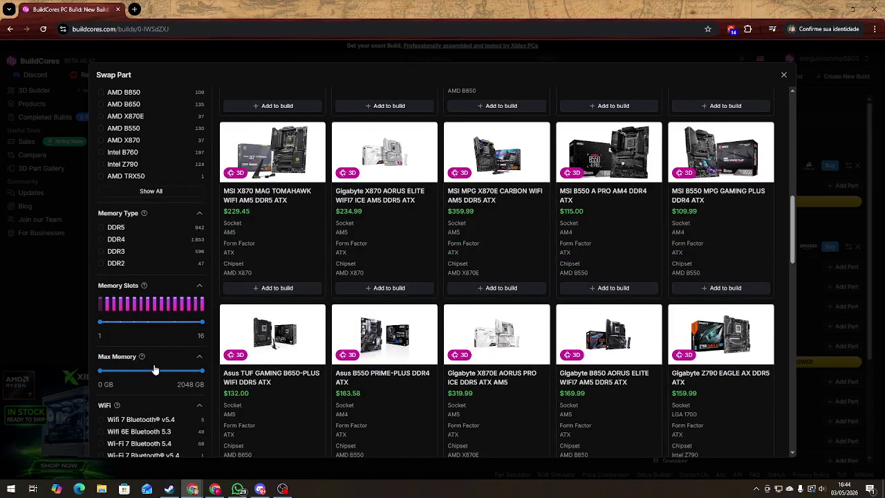
scroll(155, 370, "down", 2)
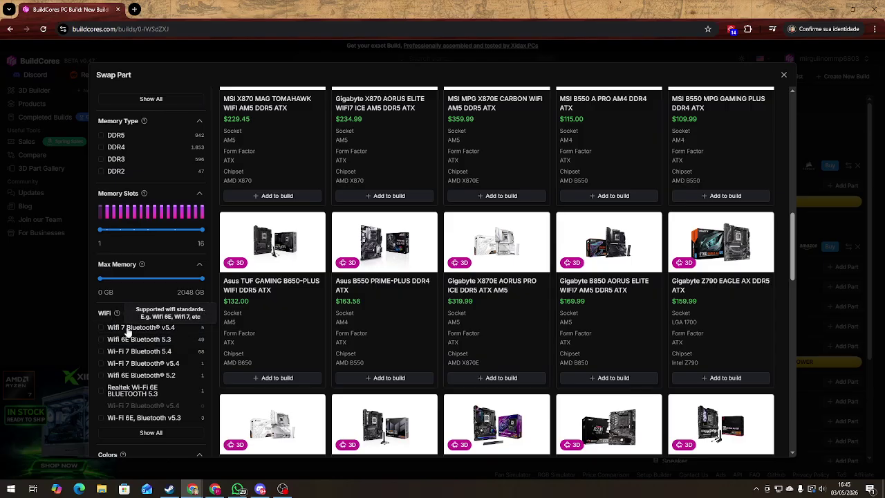
scroll(139, 341, "down", 3)
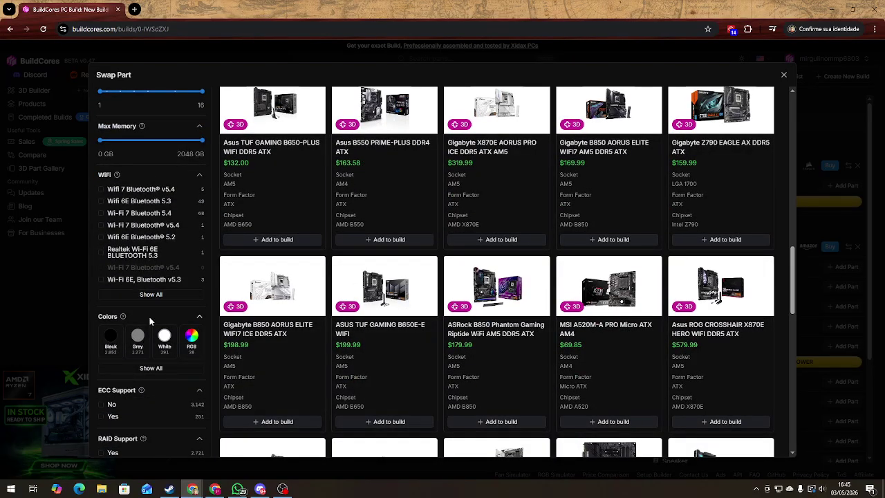
scroll(150, 317, "down", 1)
scroll(149, 318, "down", 2)
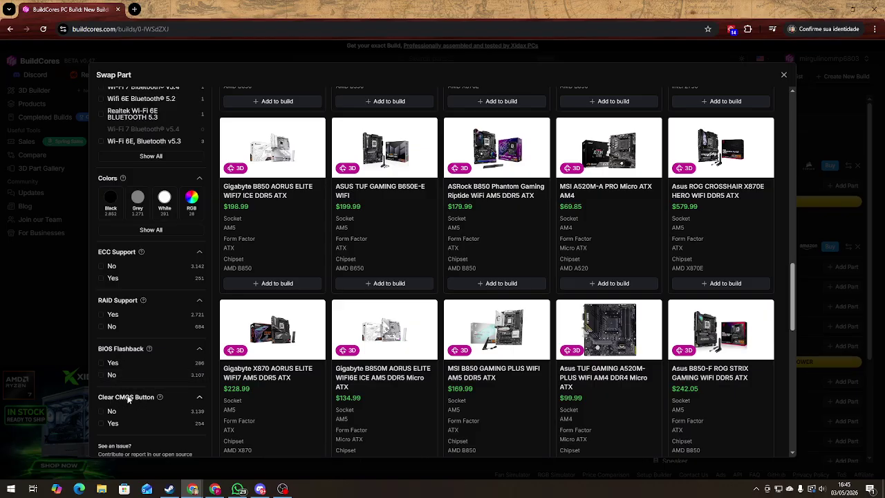
scroll(134, 370, "down", 1)
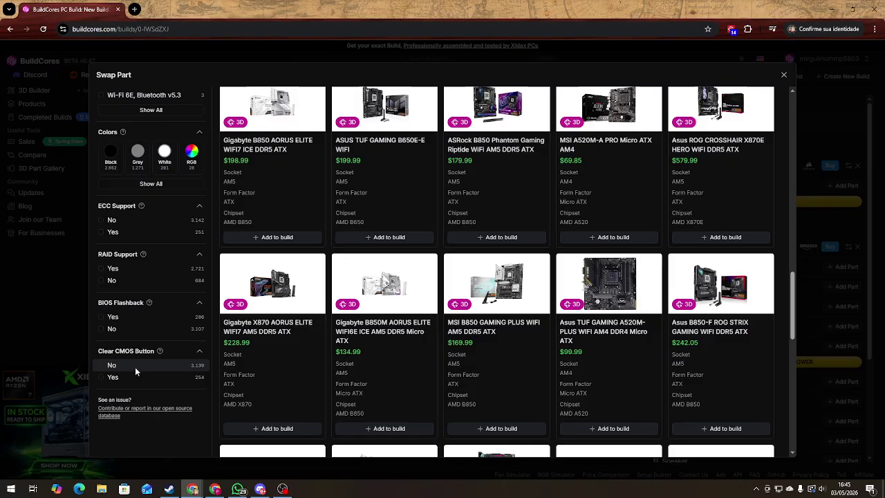
left_click(785, 75)
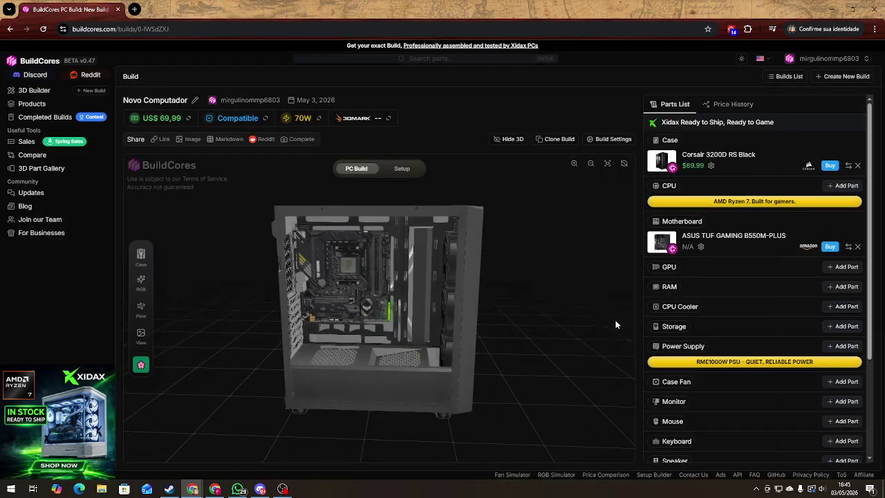
- Open the compatible graphics card selection and look through the chipset manufacturer filter and the full list of manufacturers
left_click(657, 267)
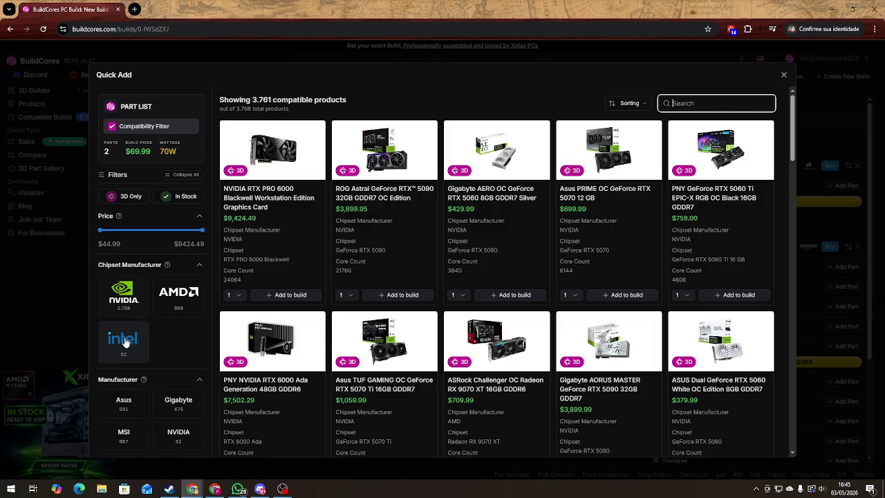
scroll(169, 313, "down", 1)
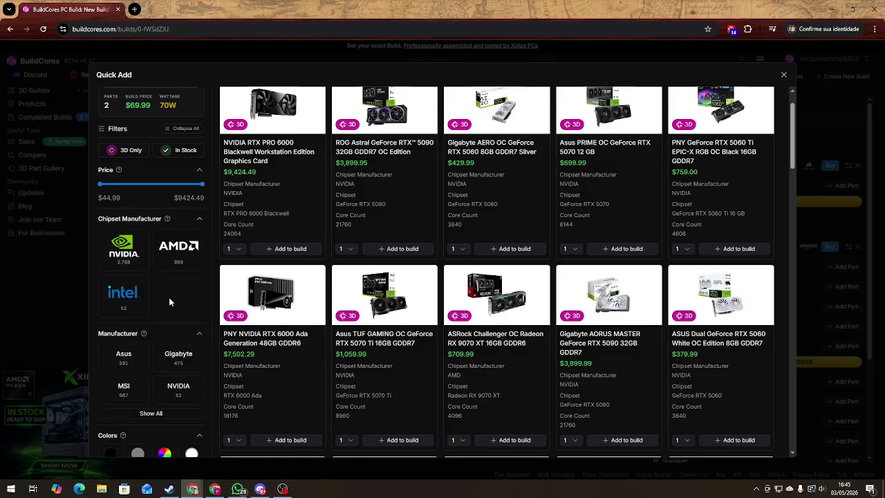
scroll(168, 298, "down", 1)
left_click(151, 368)
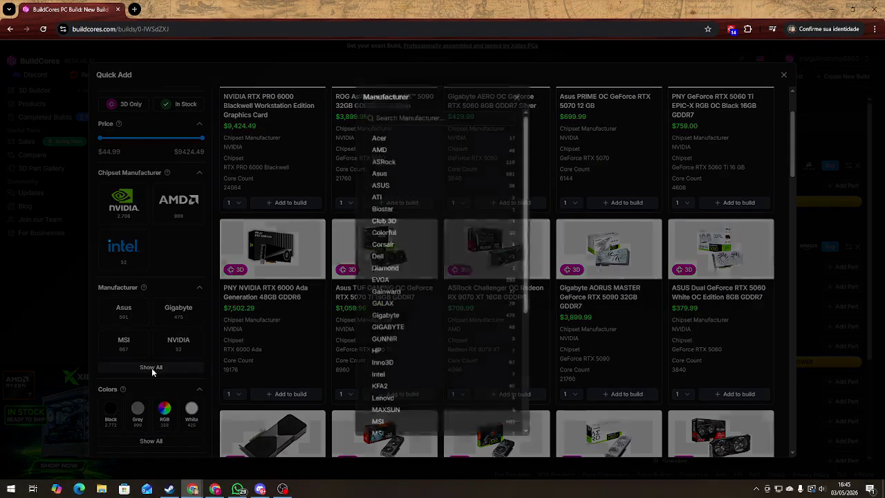
scroll(408, 248, "down", 3)
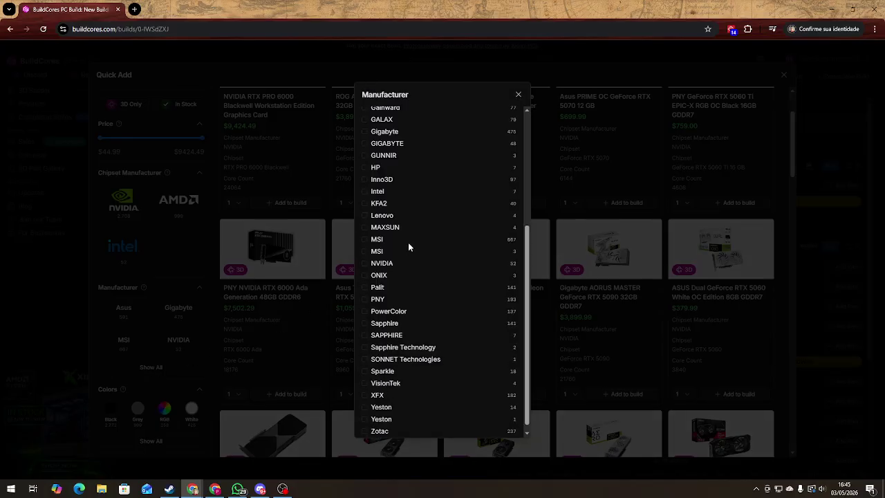
left_click_drag(528, 283, 526, 225)
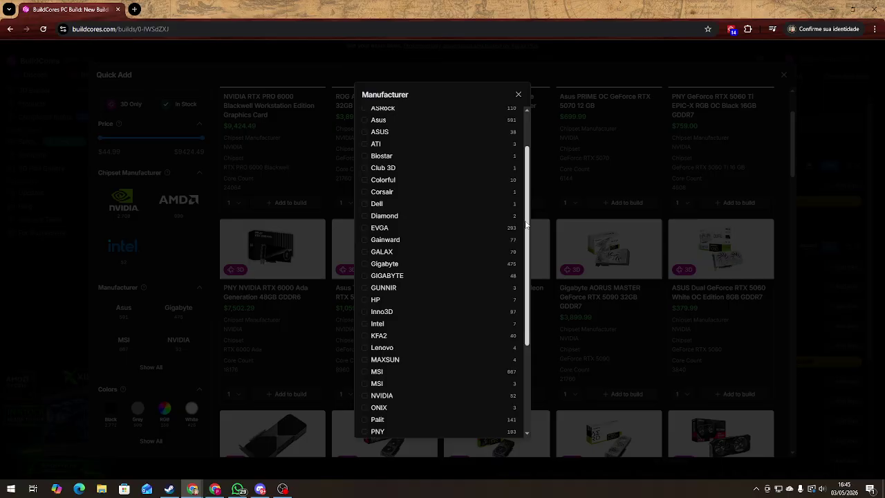
left_click(518, 94)
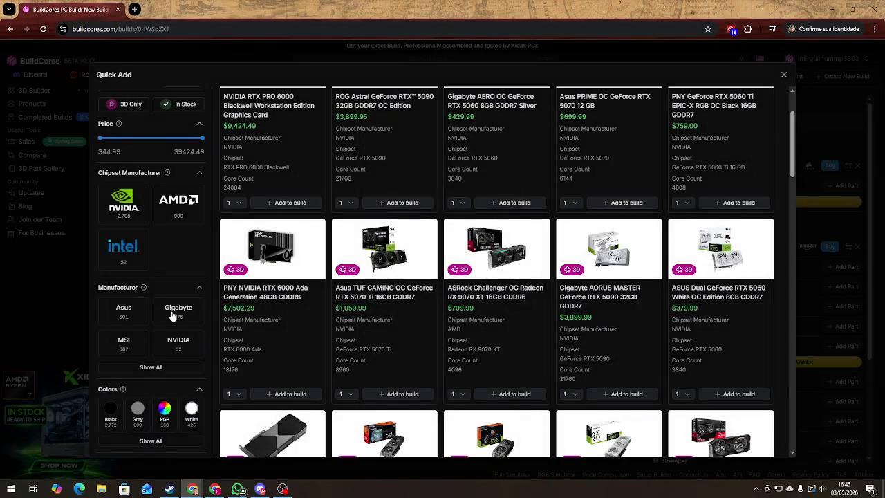
- Filter the graphics cards by the GeForce RTX 5060 chipset
scroll(187, 332, "down", 2)
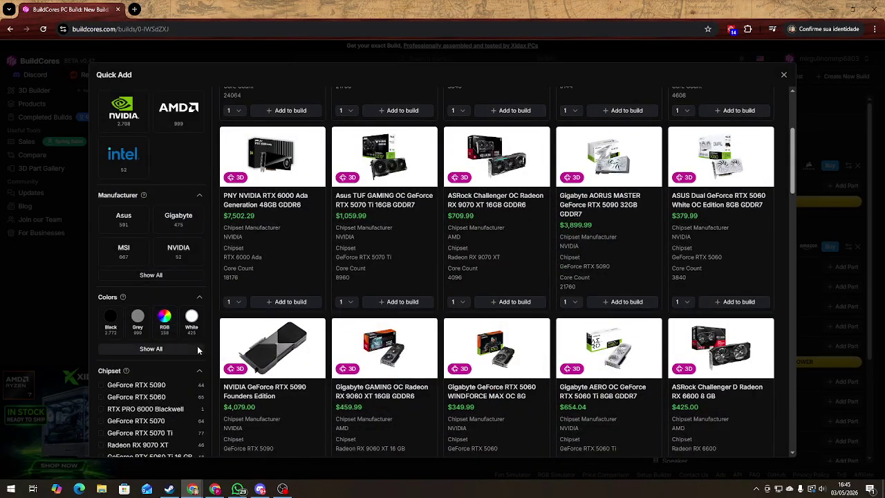
scroll(197, 349, "down", 2)
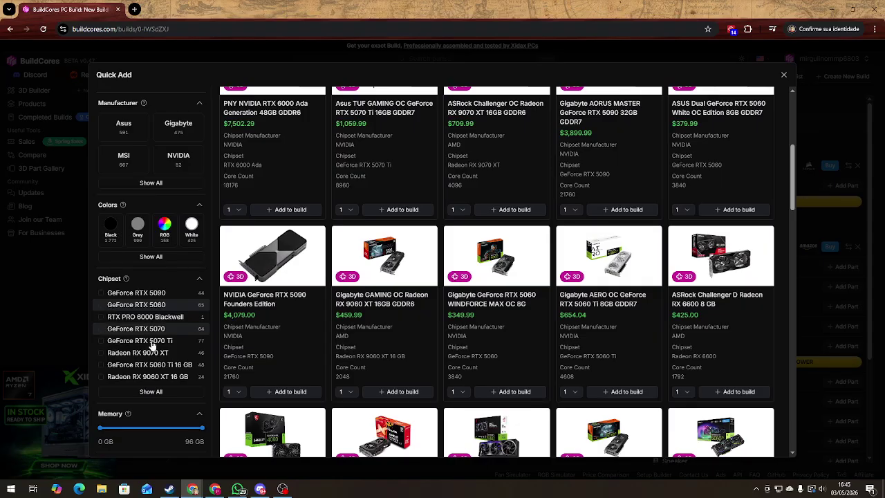
left_click(102, 305)
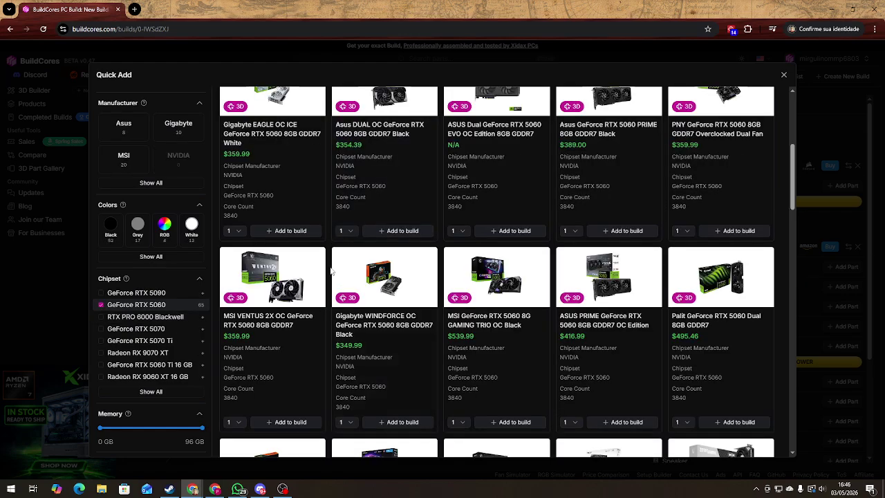
- Examine the remaining graphics card filters, from memory, TDP and length to interface and cooling, and leave the selection without adding a card
scroll(158, 320, "down", 2)
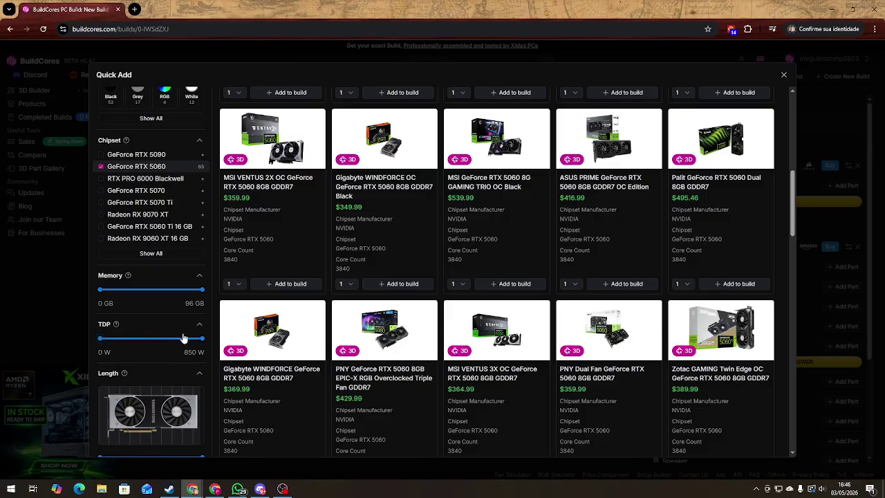
scroll(184, 337, "down", 1)
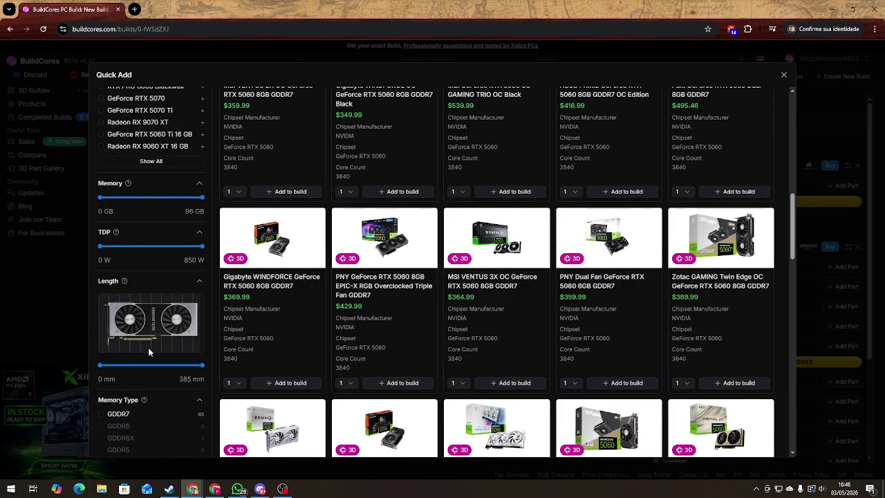
scroll(148, 347, "down", 1)
scroll(118, 358, "down", 1)
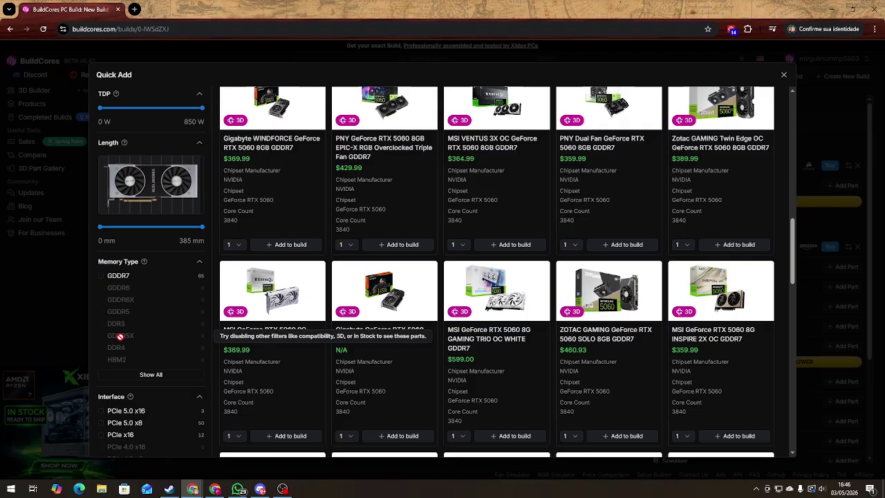
scroll(121, 341, "down", 1)
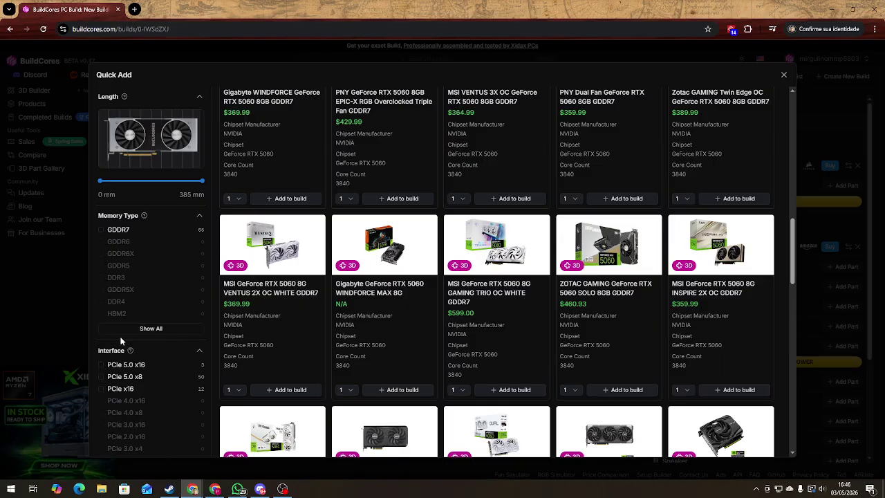
scroll(121, 341, "down", 3)
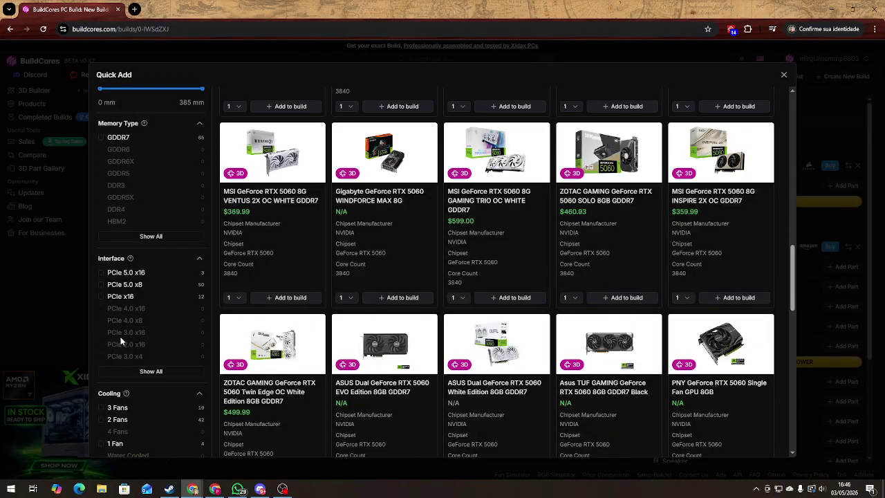
scroll(119, 338, "down", 1)
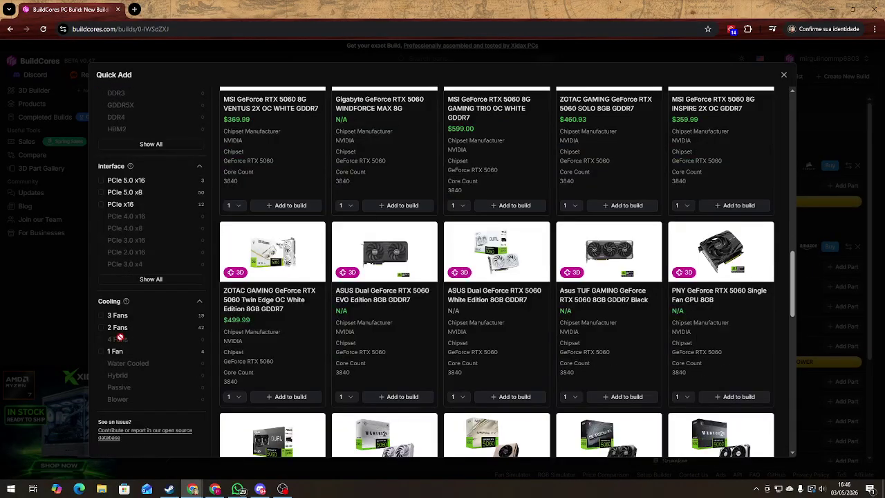
left_click(784, 74)
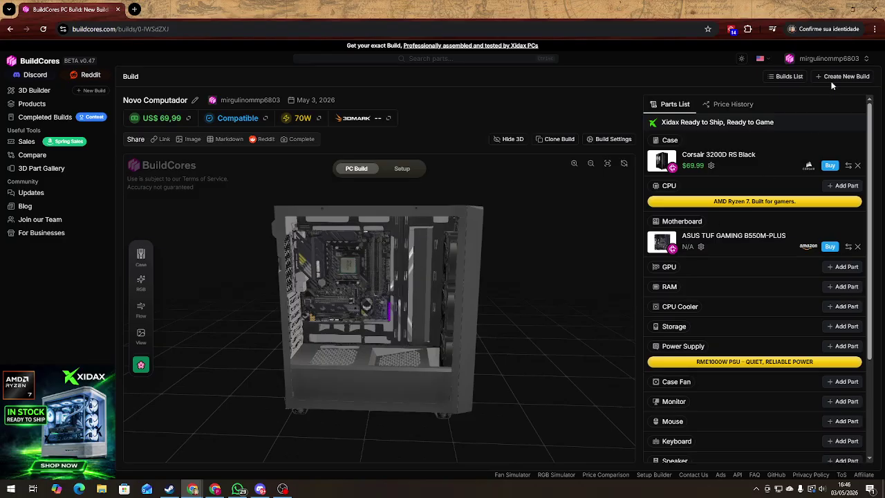
- Switch to the saved build named New Build and rotate its 3D model to view the case interior from the side
left_click(800, 78)
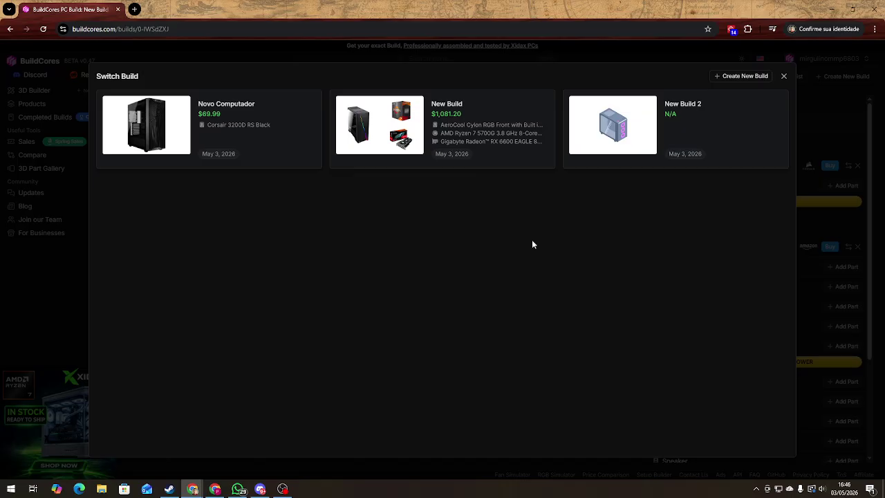
left_click(370, 133)
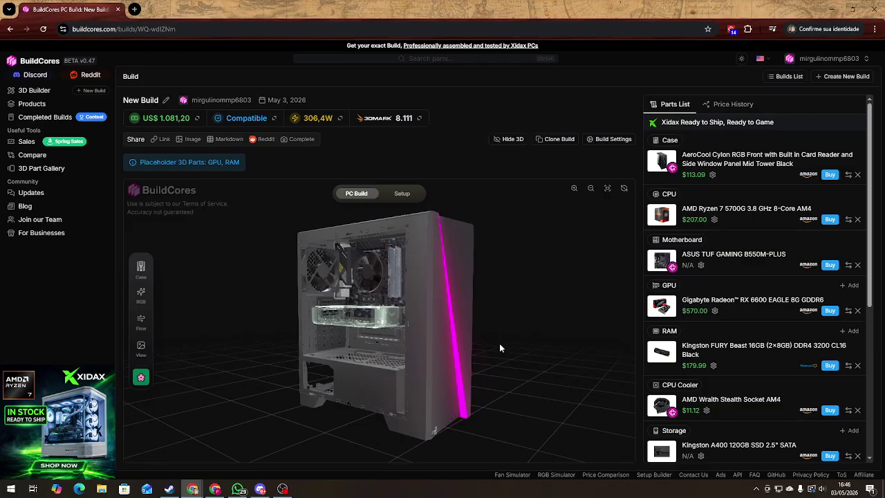
left_click_drag(505, 343, 563, 346)
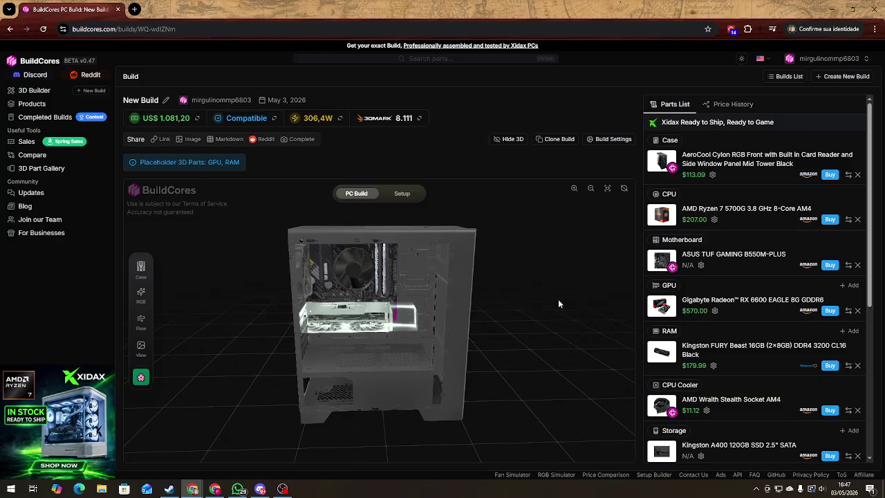
- Review the build's compatibility details for every part and check its power consumption status
left_click(271, 122)
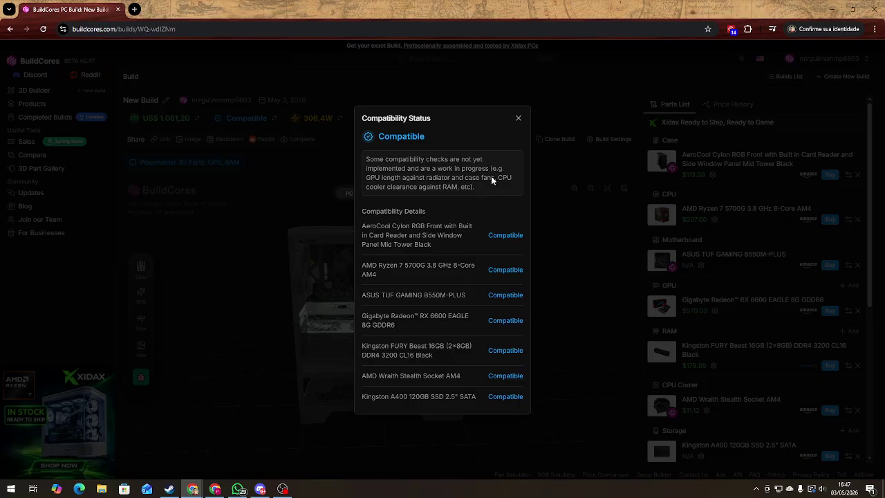
left_click(518, 118)
mouse_move(322, 121)
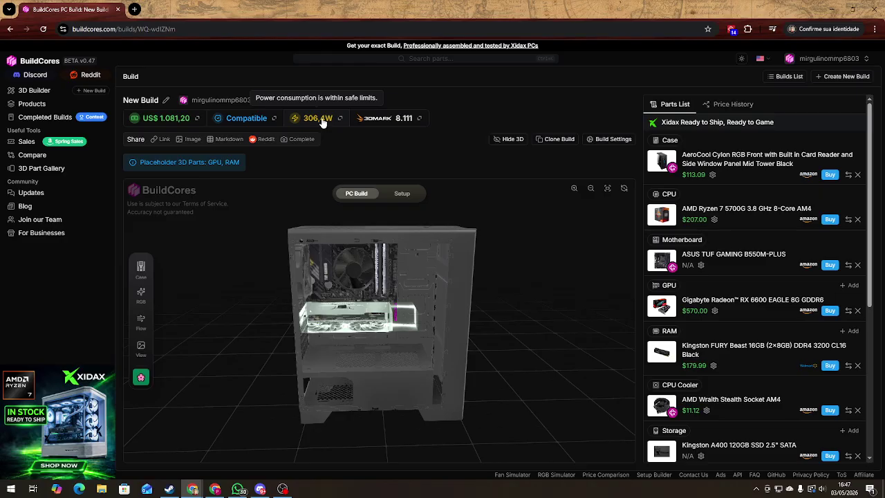
- Examine the build's 3DMark scores and compare its estimated game frame rates at 1080p Med, 1440p Ultra and 1080p Ultra
left_click(421, 123)
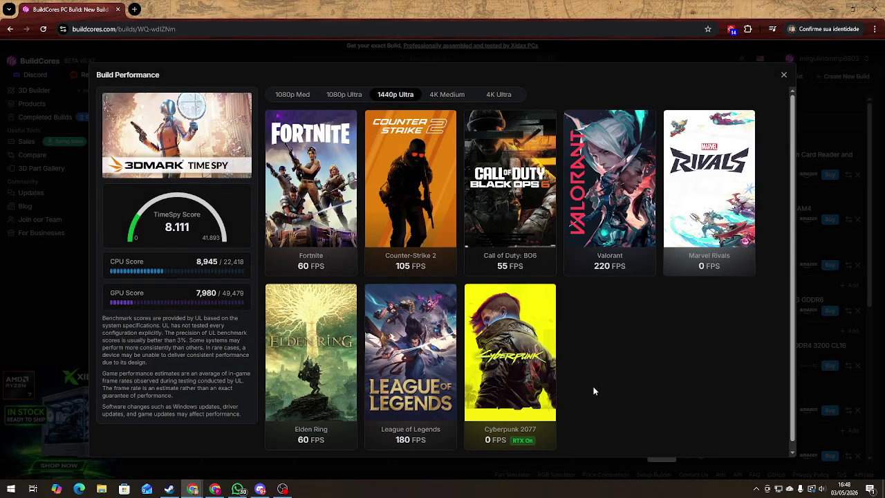
left_click_drag(143, 261, 146, 295)
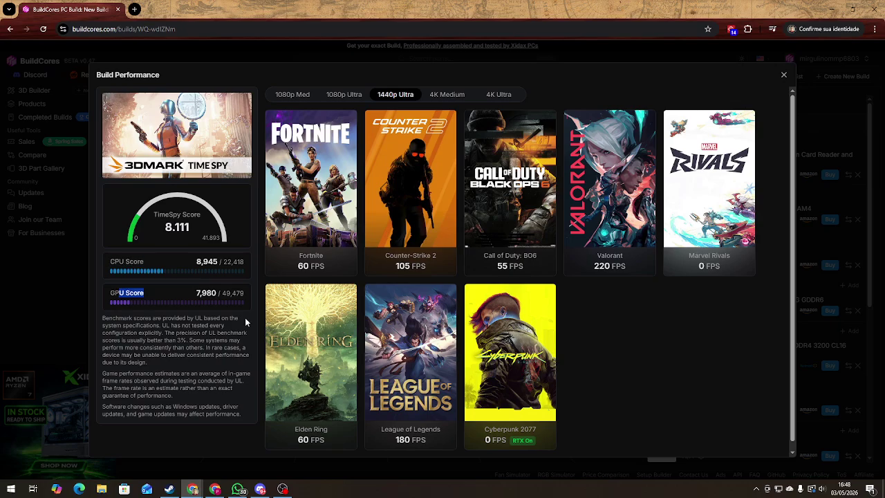
left_click(631, 345)
left_click(291, 94)
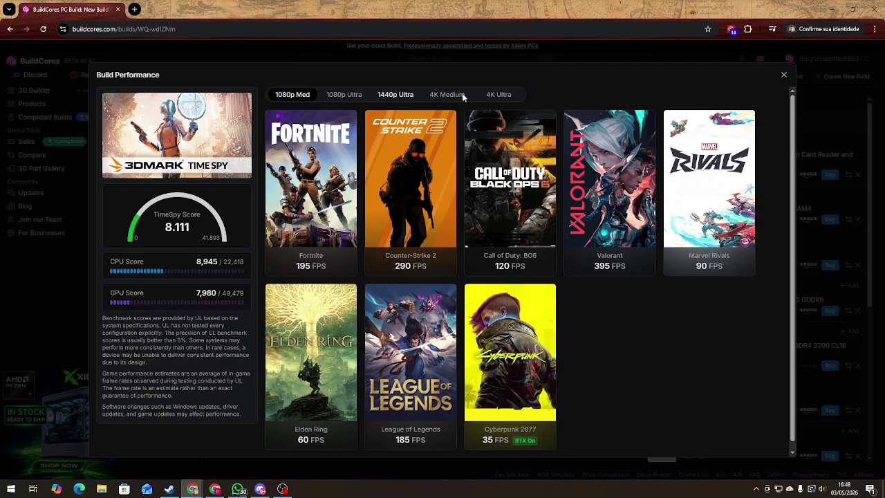
left_click(405, 94)
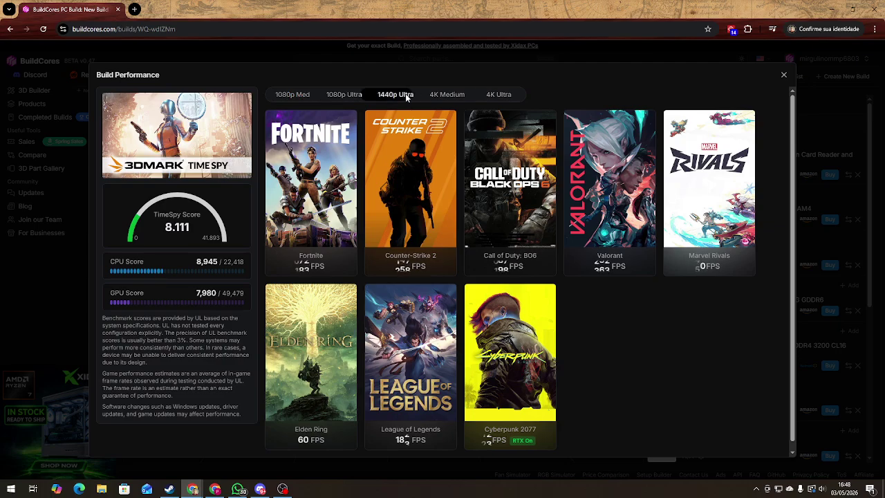
left_click(344, 94)
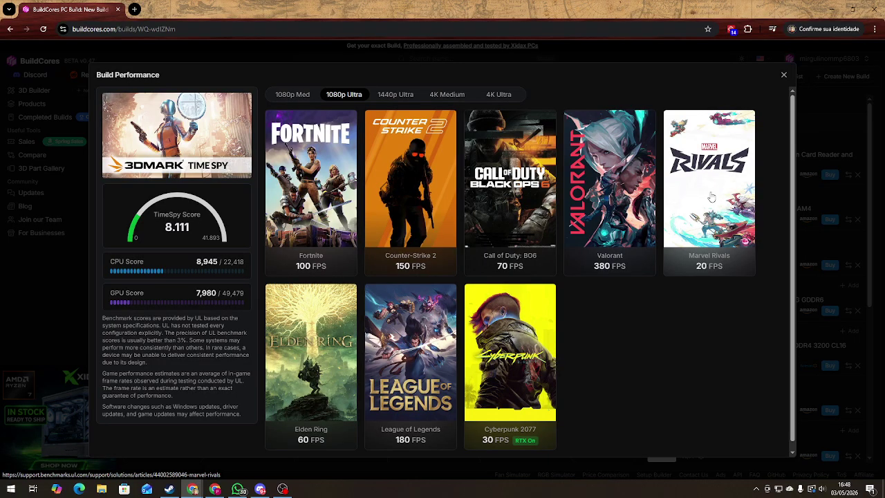
left_click(783, 74)
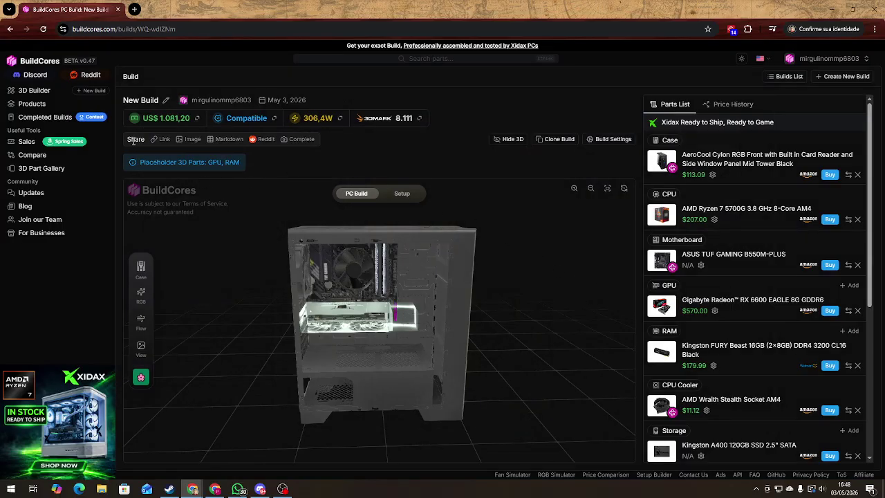
- Copy the build's share link and look through the image, Markdown table and completed-build sharing options without submitting anything
left_click(162, 139)
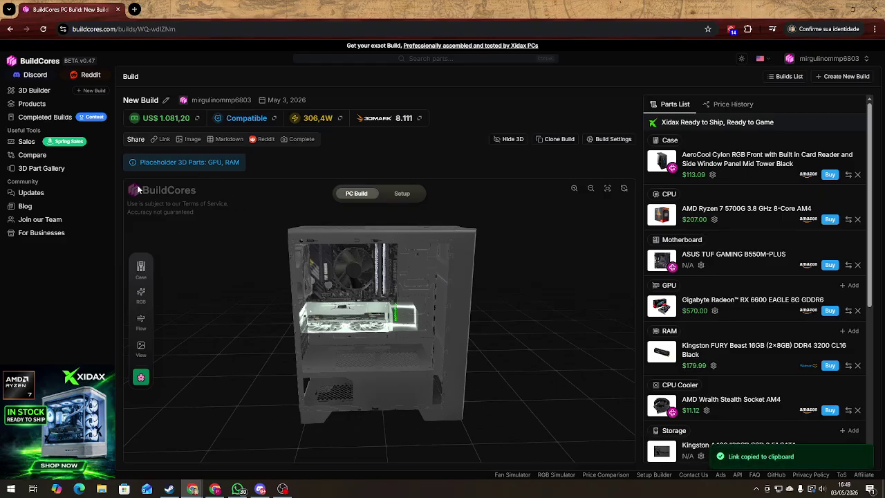
left_click(190, 139)
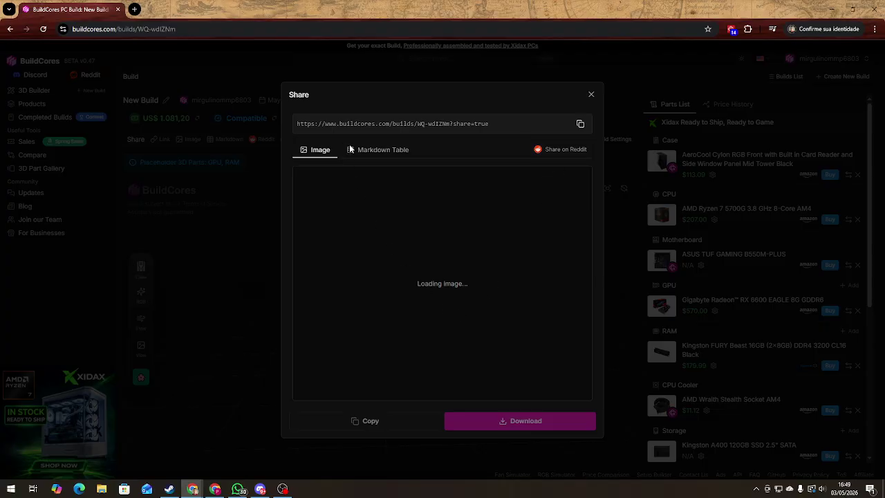
left_click(386, 152)
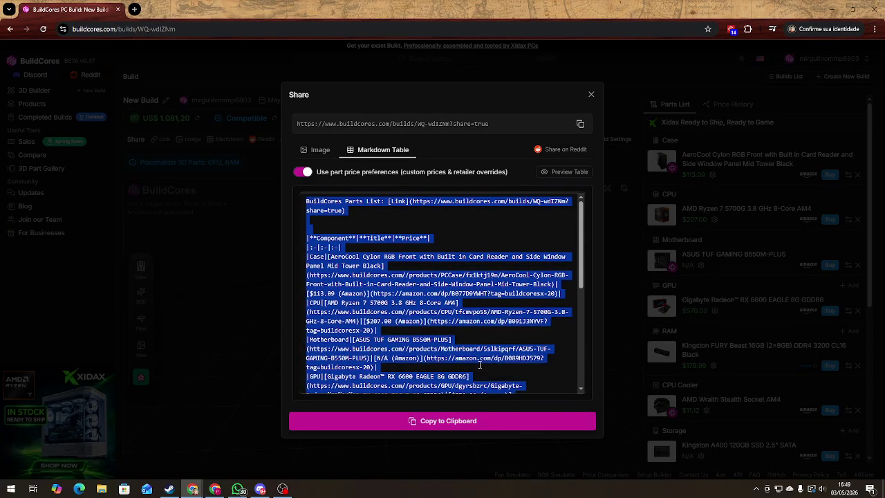
left_click(442, 312)
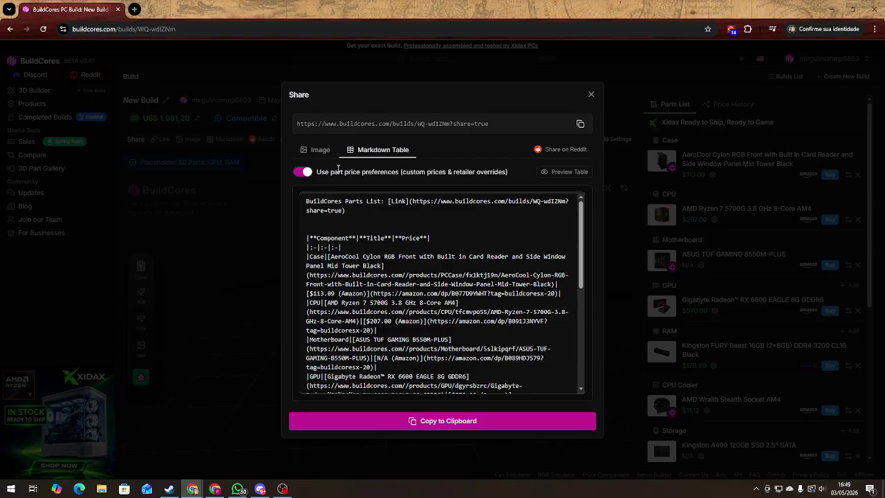
left_click(319, 151)
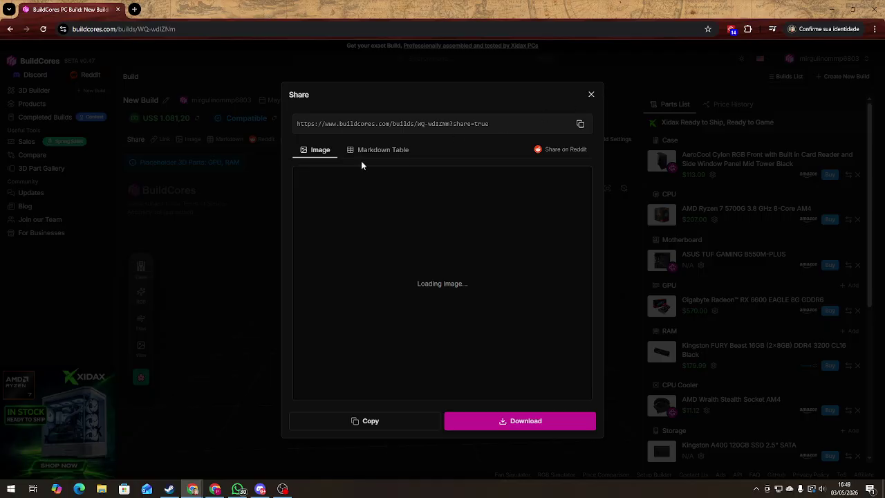
left_click(211, 159)
left_click(227, 140)
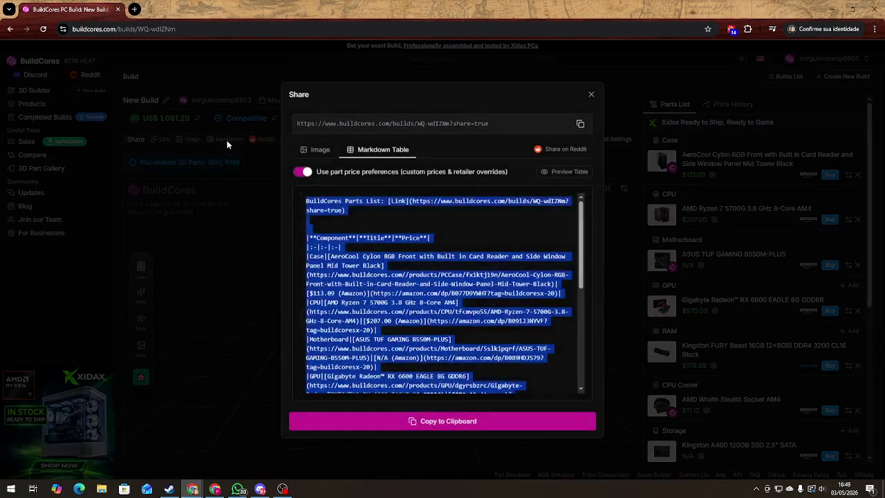
left_click(592, 95)
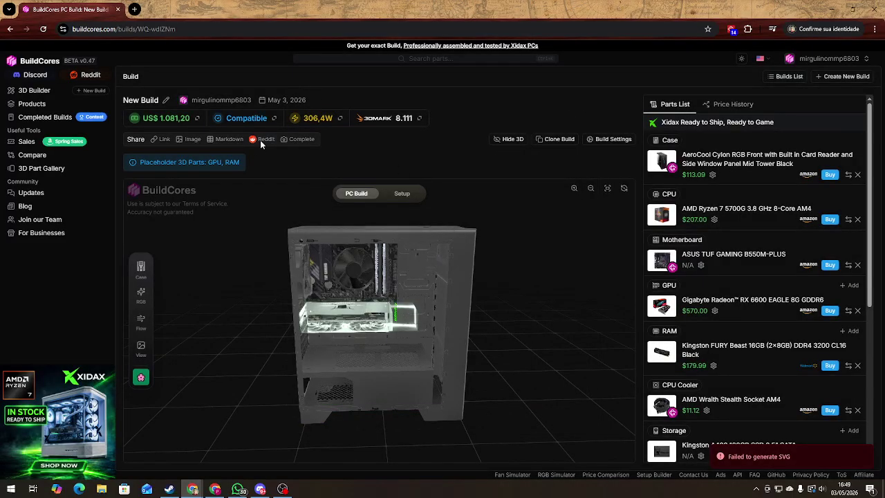
left_click(299, 139)
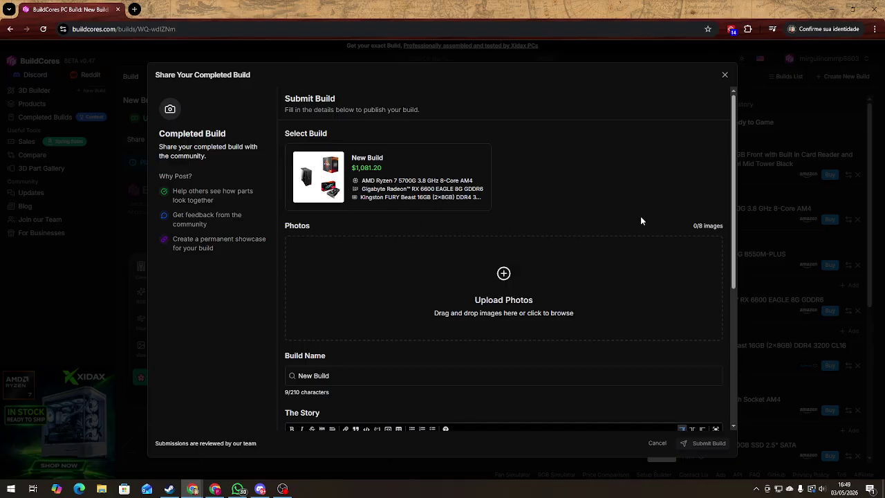
left_click(725, 75)
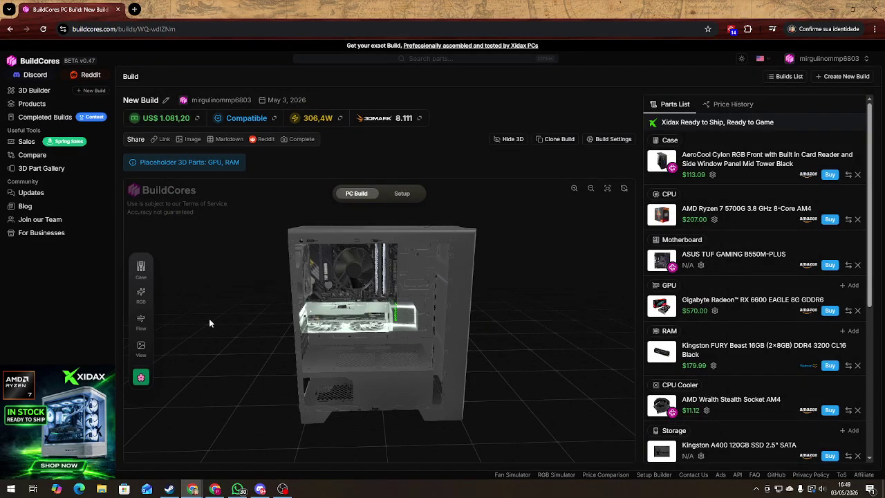
- Inspect the case's fan and radiator slots, showing the side panel briefly and hiding it again
left_click(141, 272)
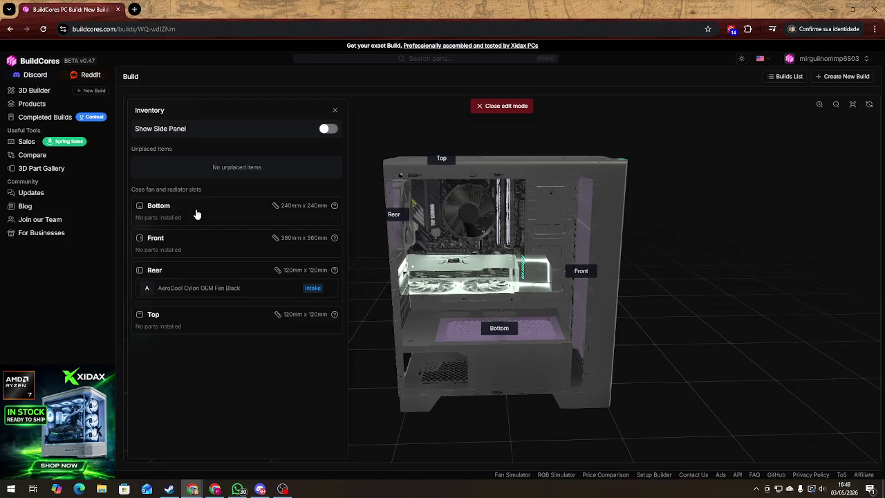
left_click(330, 130)
left_click(330, 130)
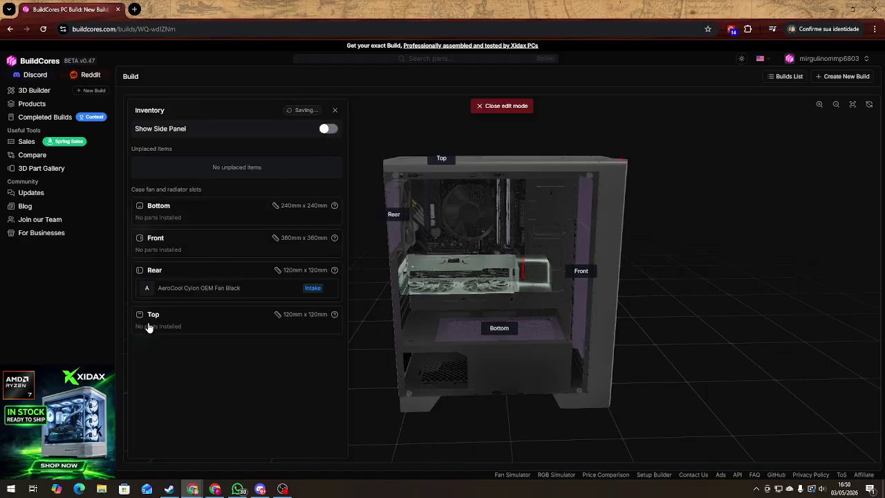
left_click(335, 110)
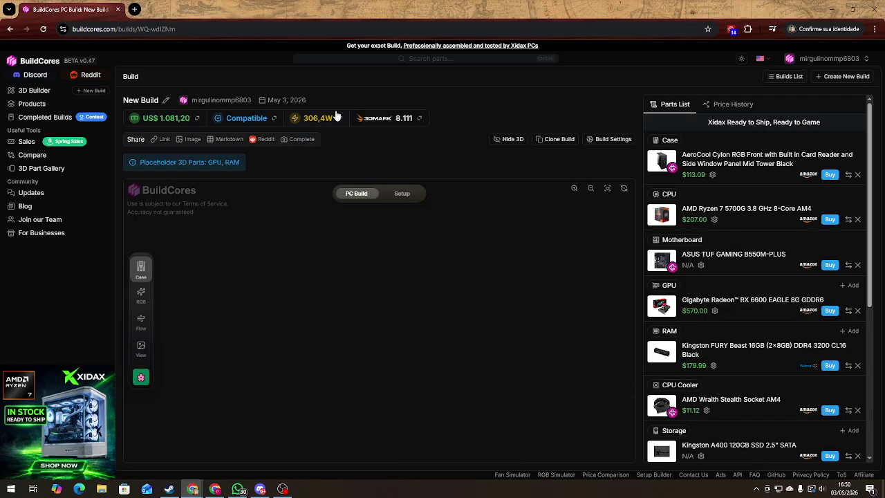
- Lower the brightness of the Wave RGB lighting effect to about half and turn on the airflow display in the 3D view
left_click(141, 303)
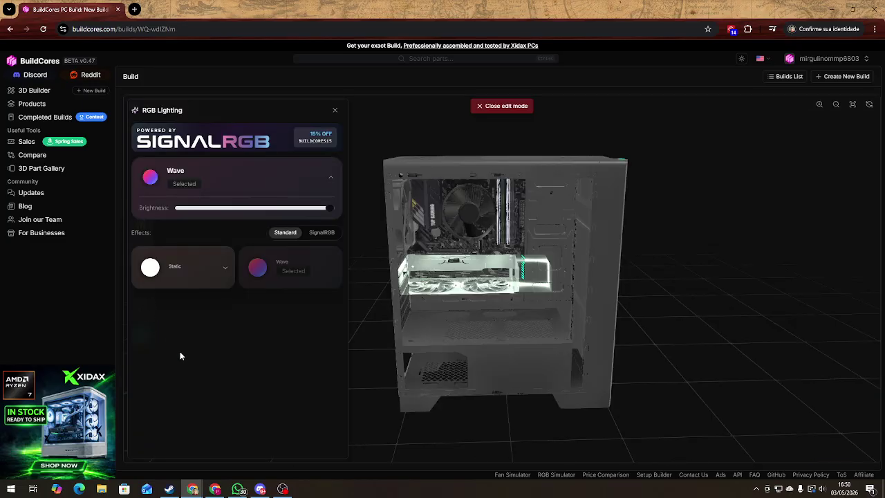
left_click_drag(273, 209, 264, 209)
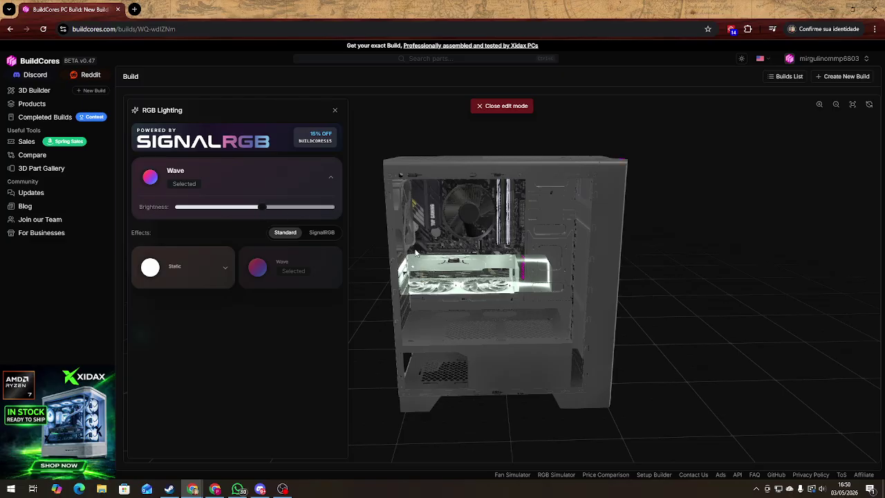
left_click(335, 111)
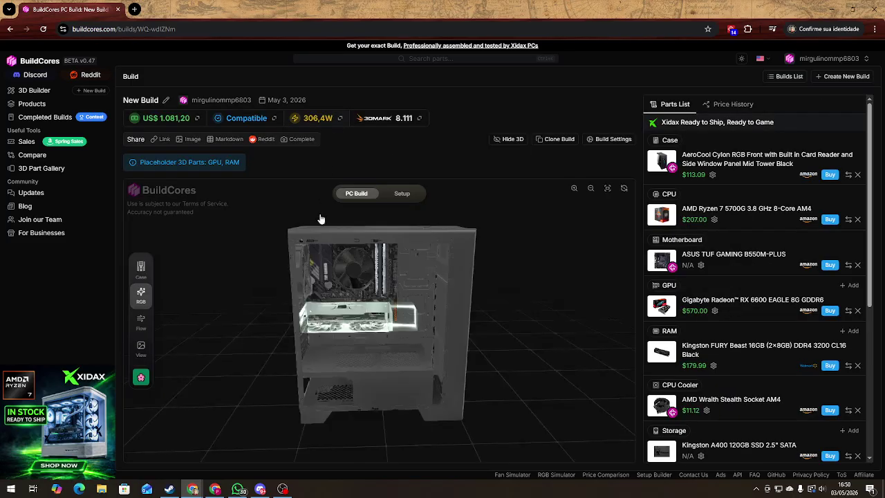
left_click(141, 322)
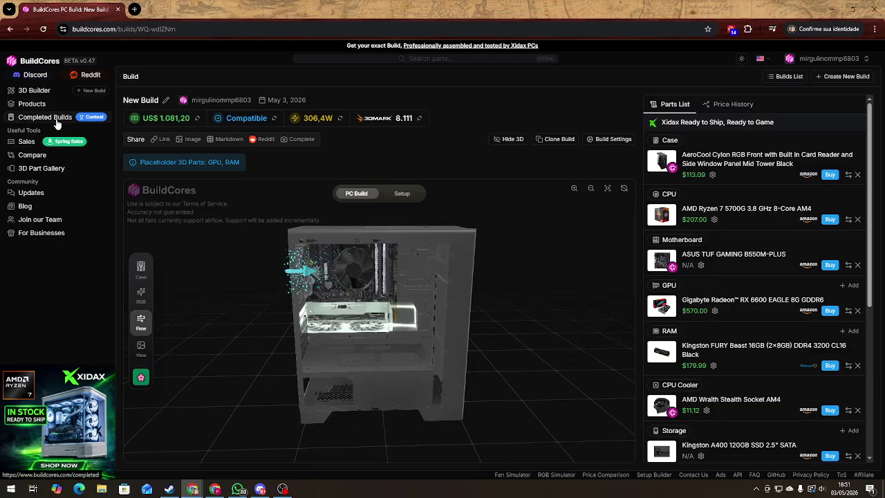
- Browse the community's completed builds gallery
mouse_move(49, 104)
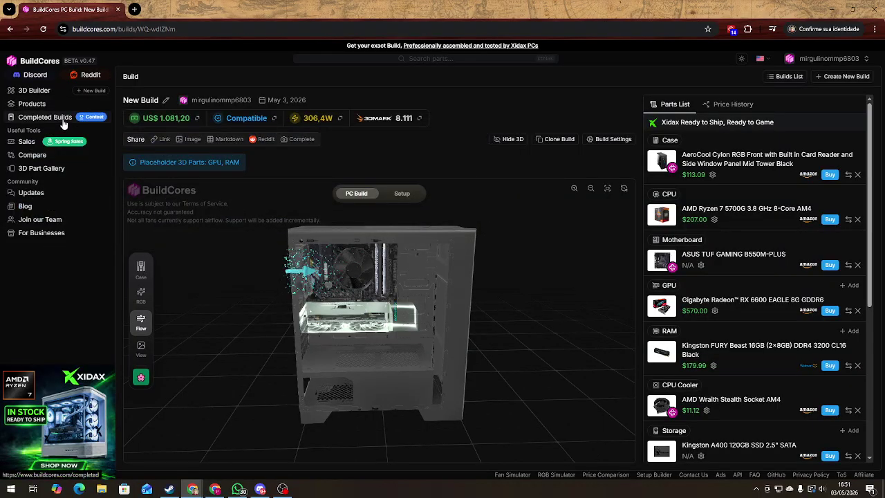
left_click(63, 123)
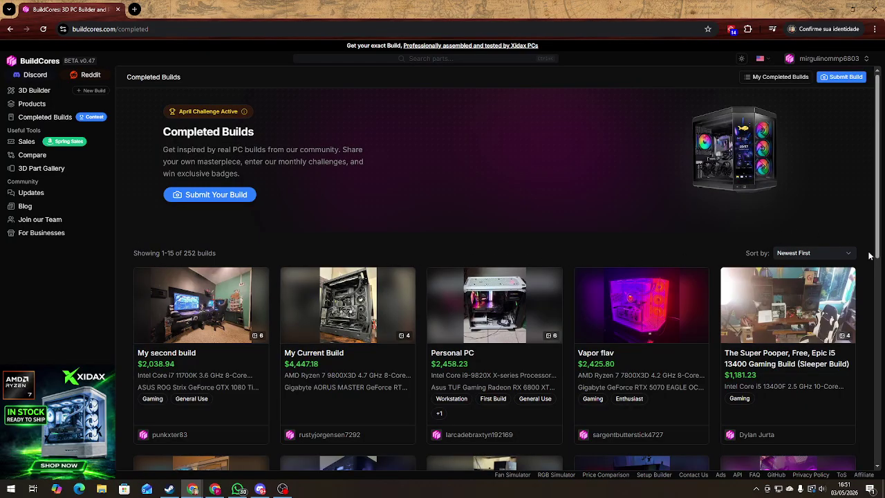
scroll(870, 256, "down", 3)
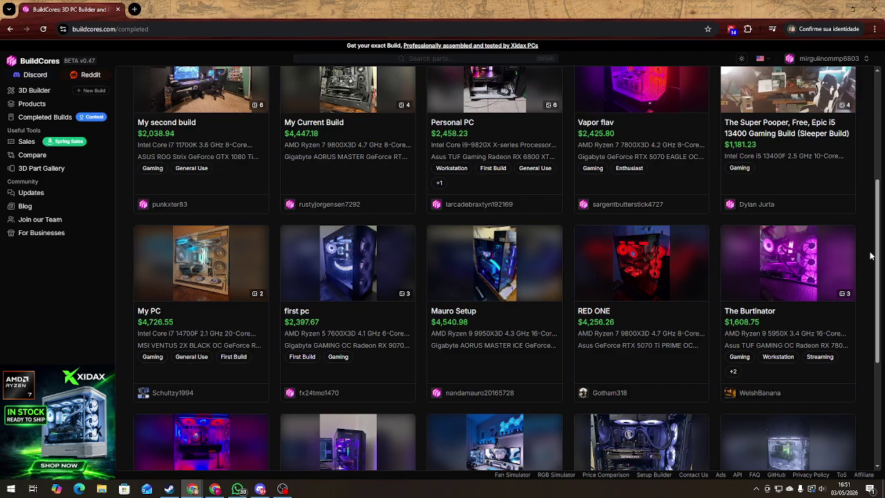
left_click_drag(878, 258, 872, 237)
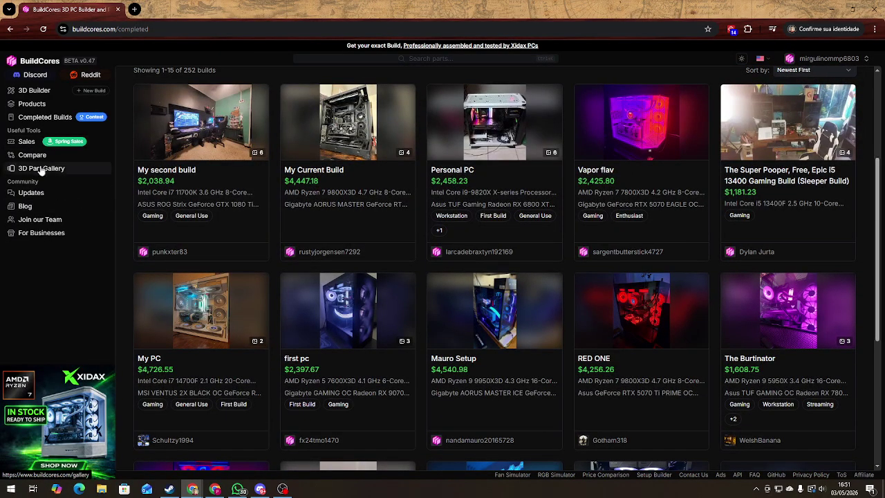
- Look through the product sales, the product comparison page and the cases in the 3D part gallery
left_click(29, 147)
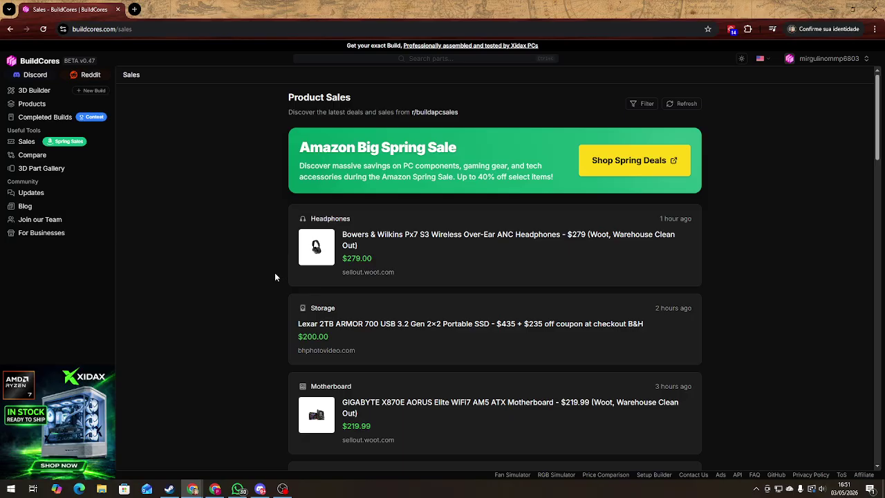
left_click(78, 158)
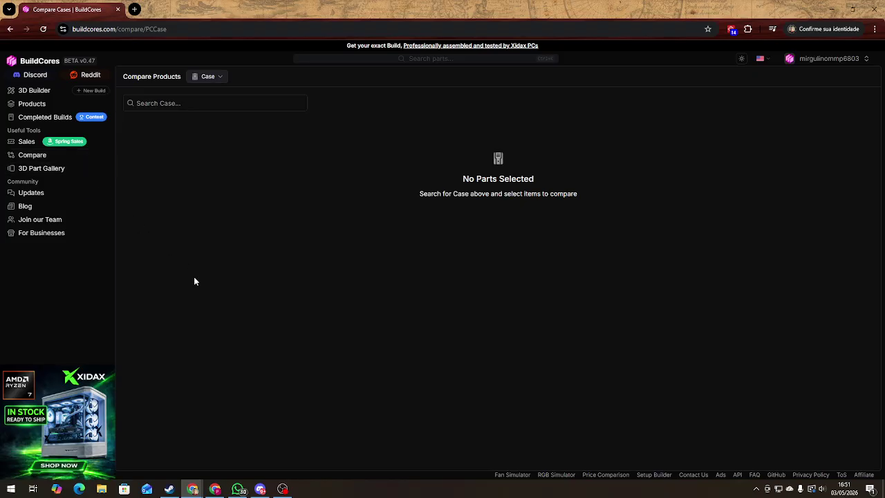
left_click(73, 173)
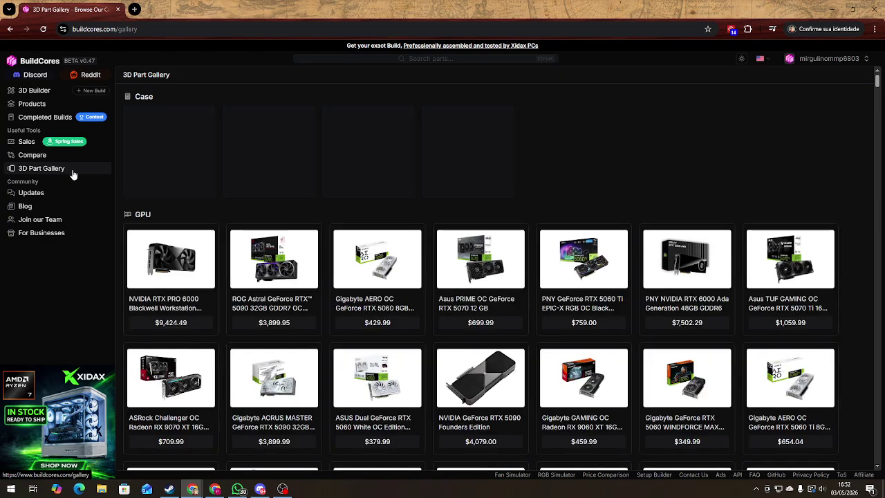
scroll(358, 240, "down", 10)
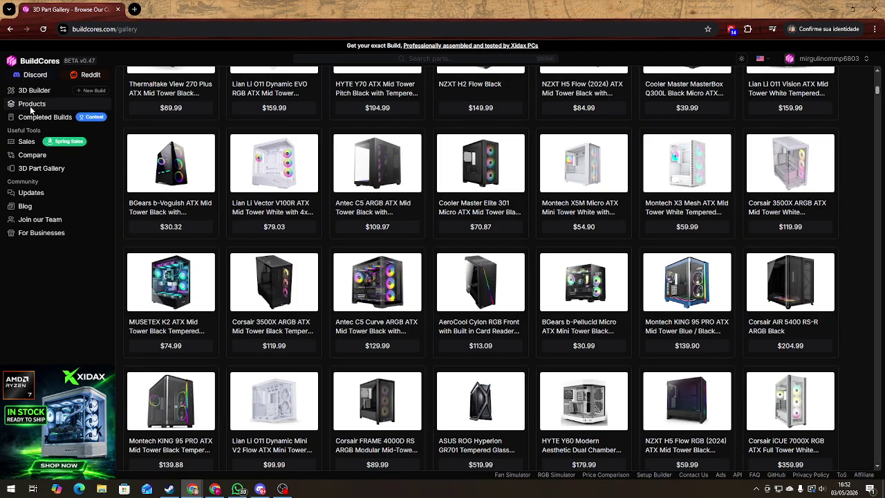
- Return to New Build in the 3D builder and rotate the model to view its interior and lit front
left_click(59, 93)
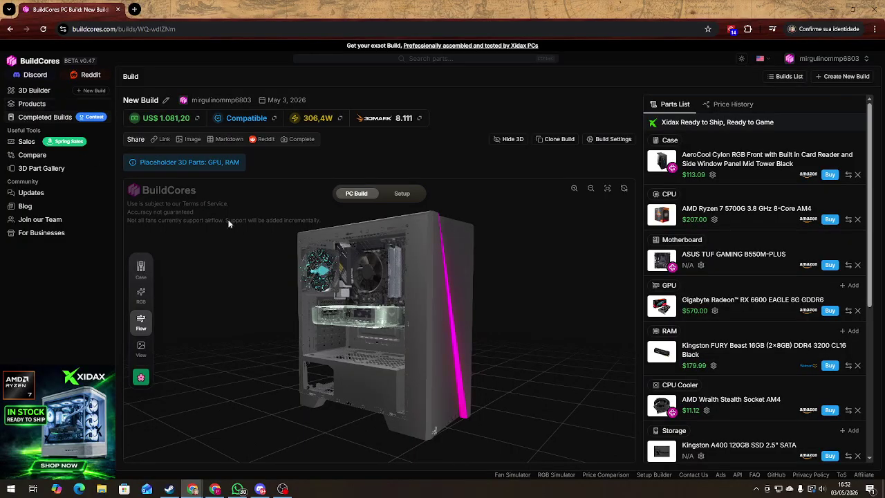
left_click_drag(373, 438, 434, 446)
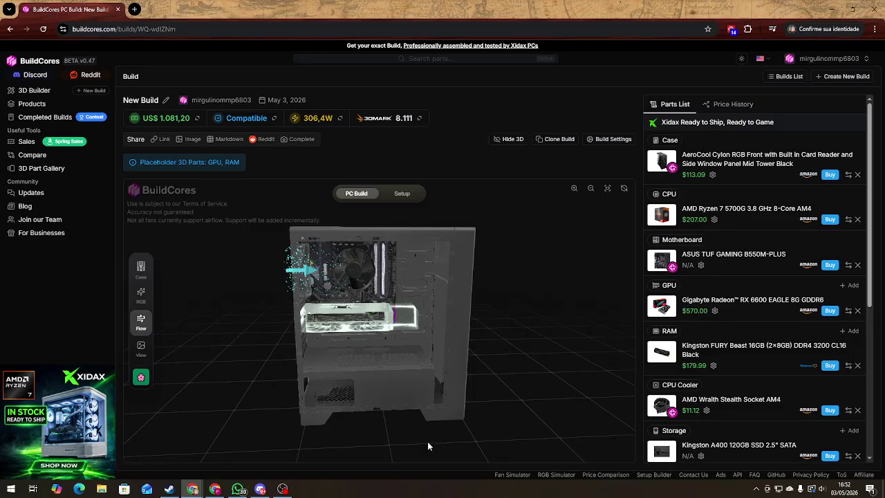
left_click_drag(415, 433, 352, 366)
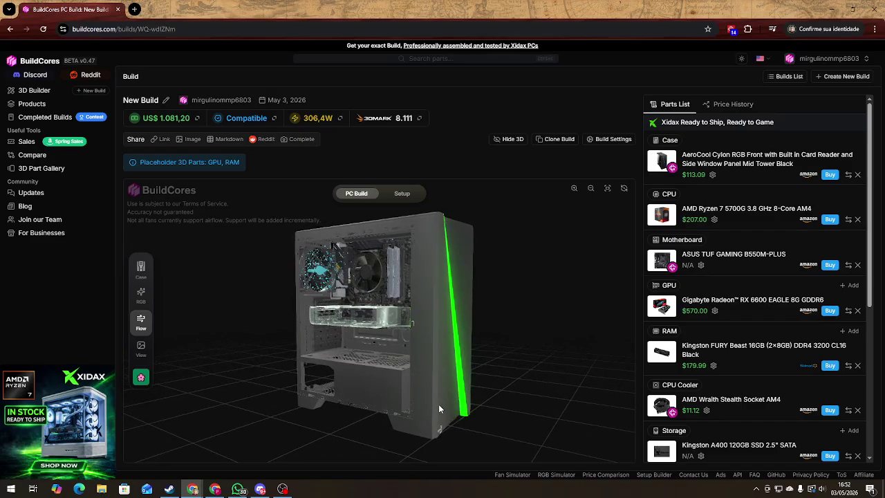